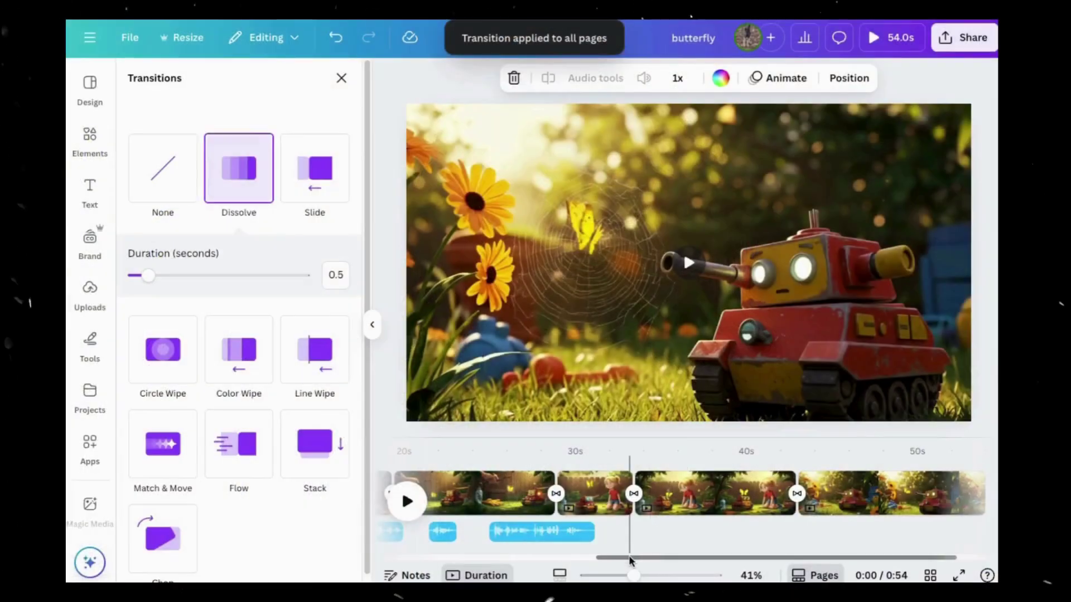
Step: Set the Dissolve transition to 0.5 seconds on all pages of the butterfly video
drag(629, 559, 409, 559)
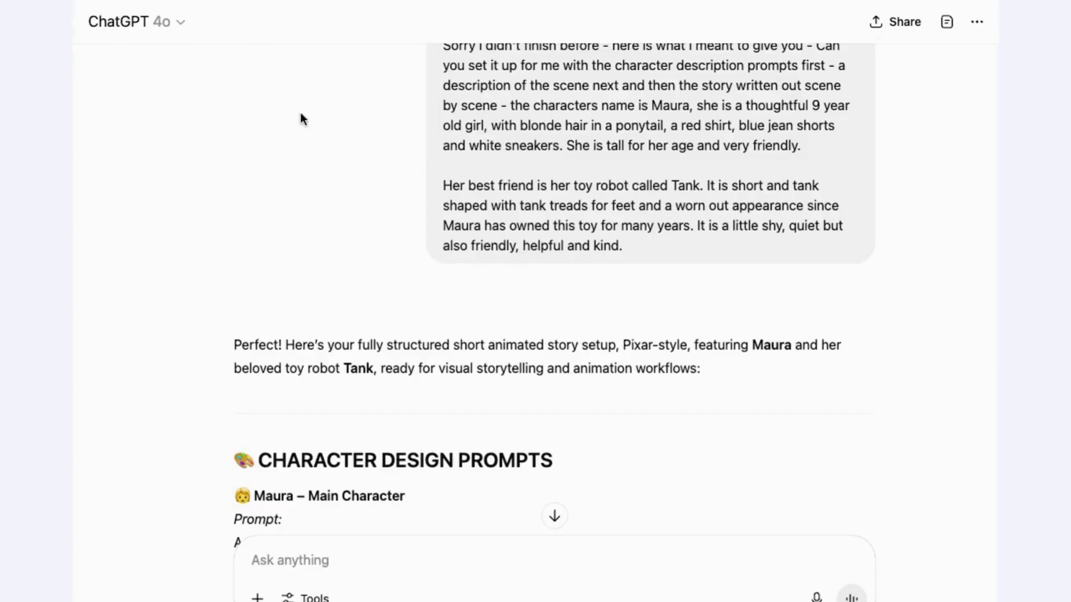
Step: Highlight Maura's and Tank's character descriptions in the ChatGPT request
scroll(303, 143, up, 1)
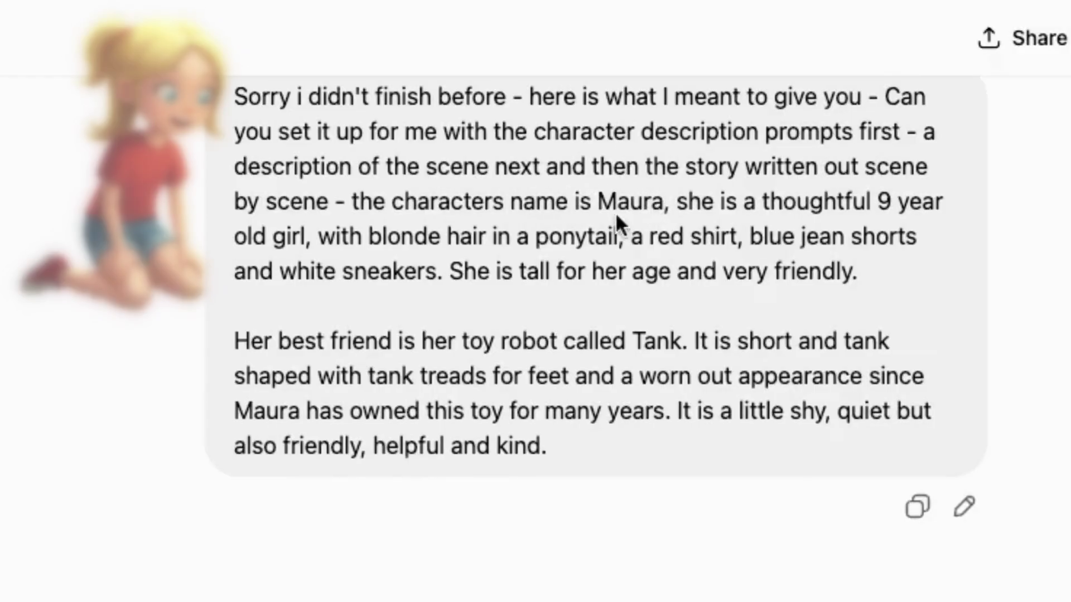
drag(597, 202, 635, 202)
drag(786, 218, 860, 279)
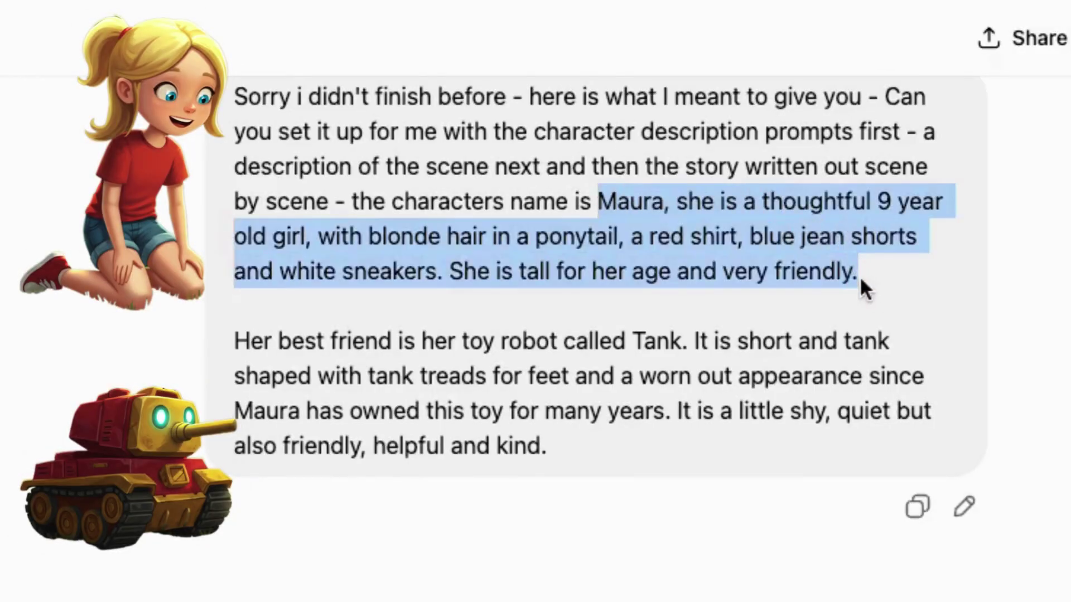
drag(631, 341, 664, 445)
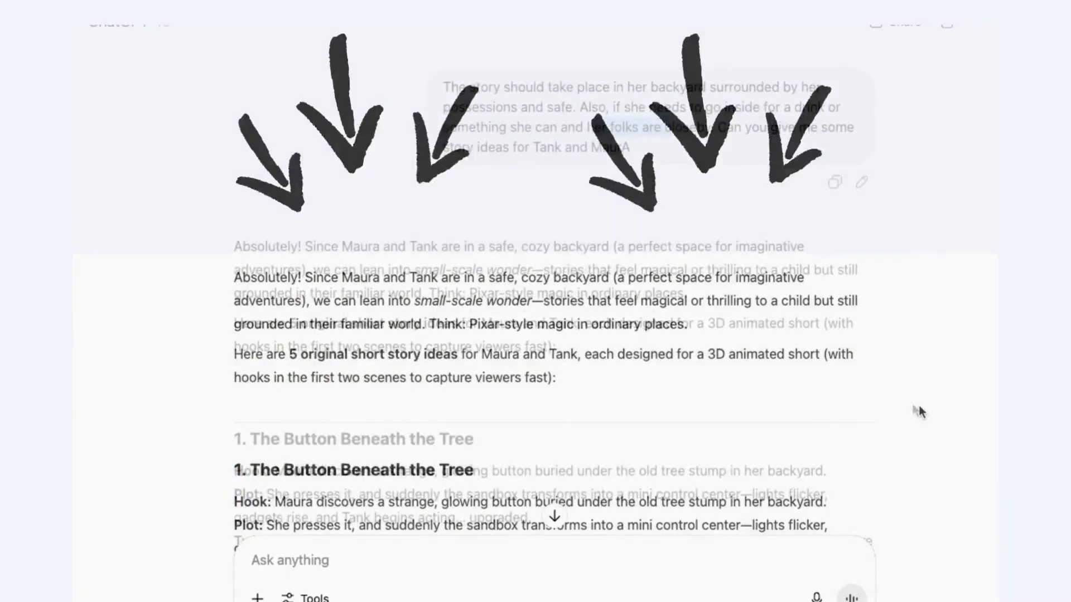
Step: Scroll down through the five story ideas to The Butterfly Rescue
scroll(914, 410, down, 10)
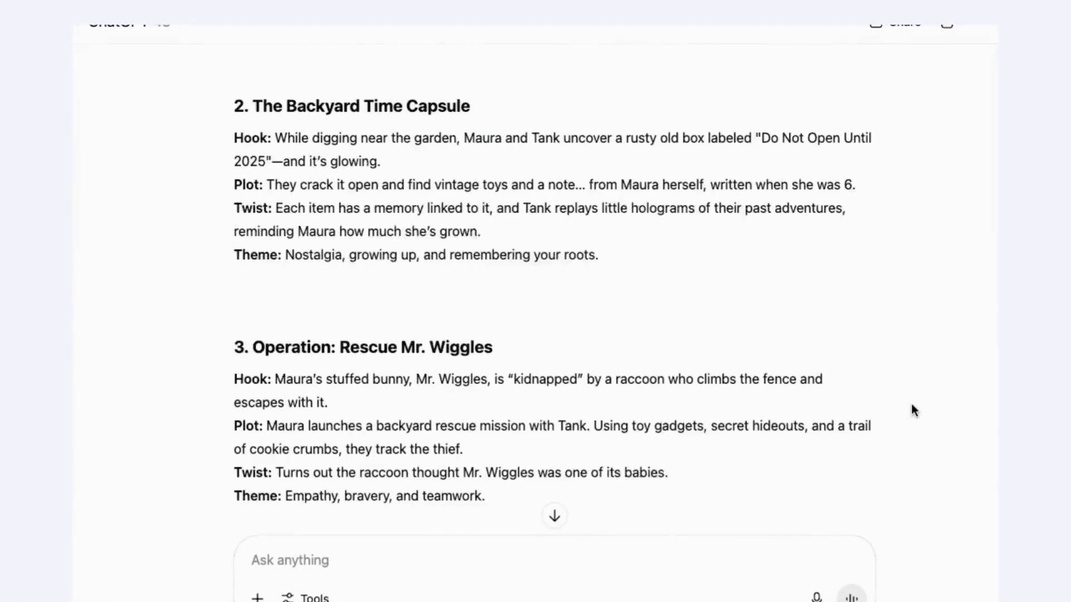
scroll(914, 411, down, 7)
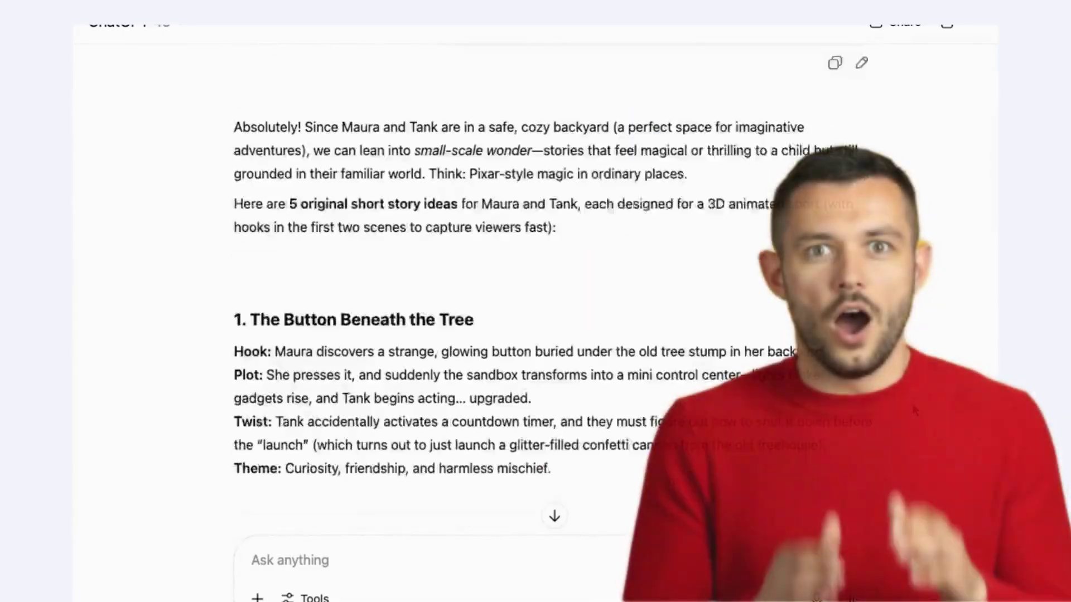
scroll(914, 411, down, 10)
scroll(535, 312, down, 5)
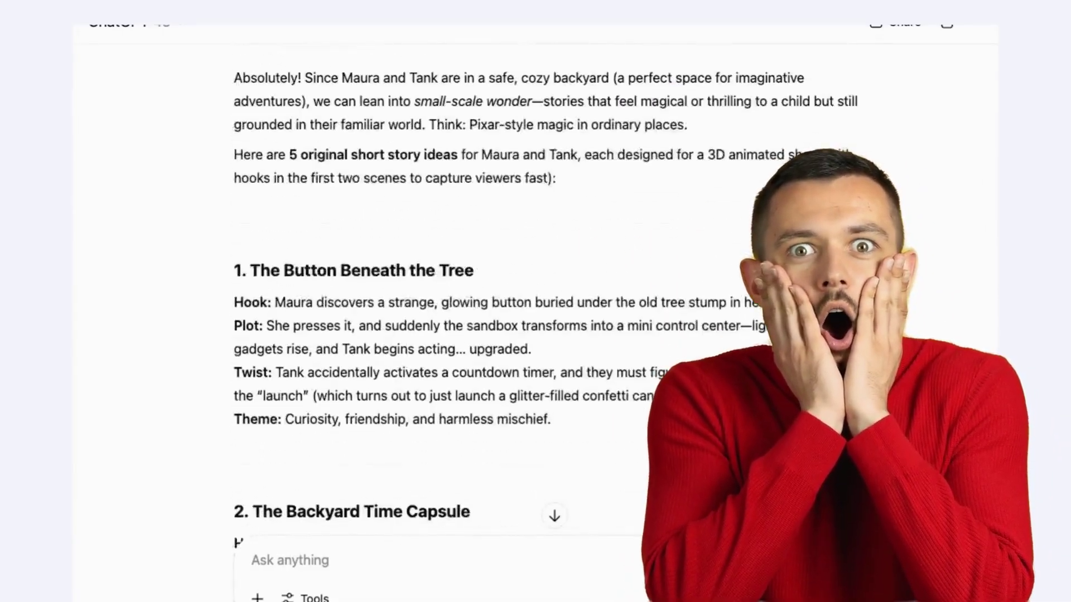
scroll(536, 313, down, 4)
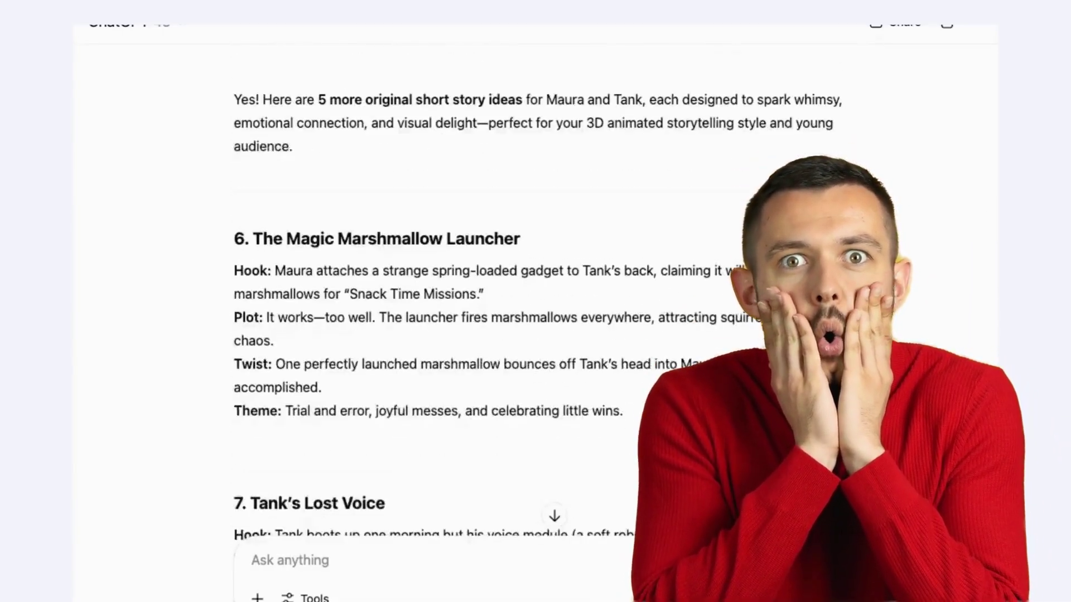
scroll(910, 407, down, 10)
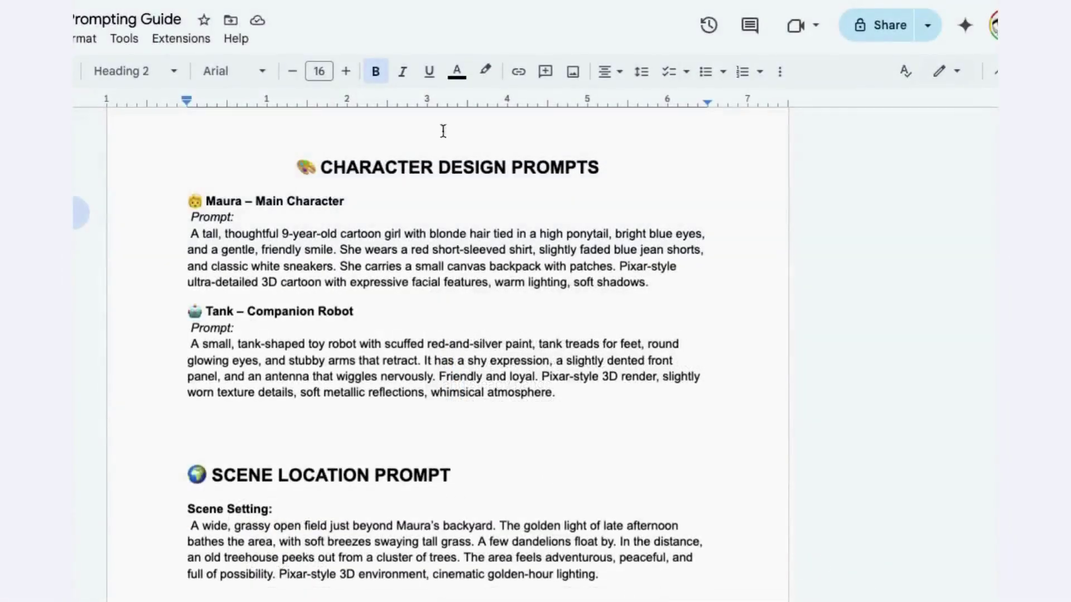
Step: Highlight the Maura character prompt in the Prompting Guide
scroll(489, 238, up, 5)
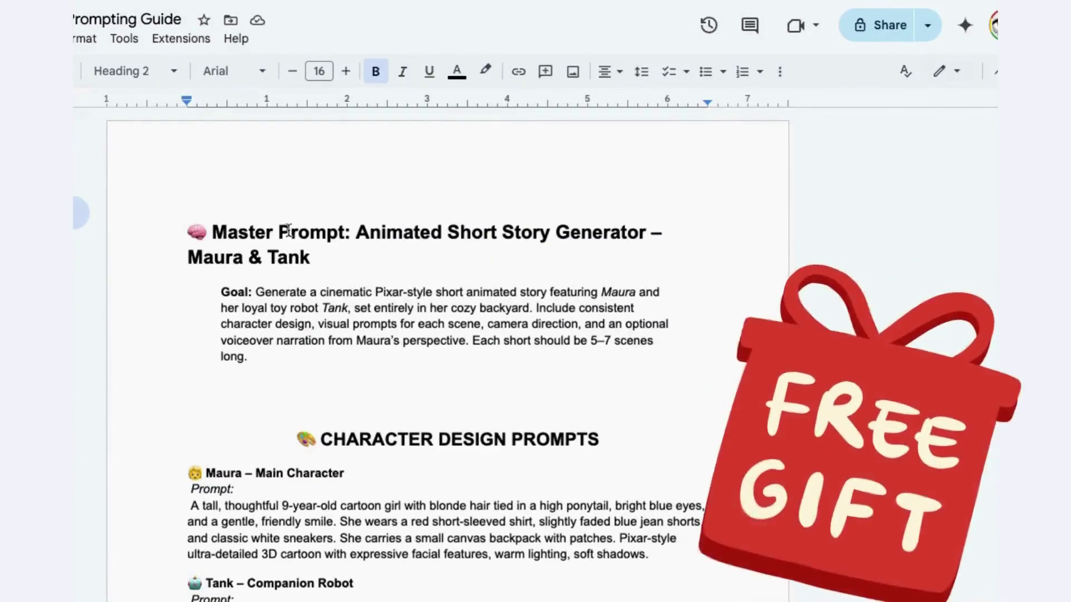
drag(221, 290, 624, 387)
scroll(327, 225, down, 4)
drag(326, 225, 596, 225)
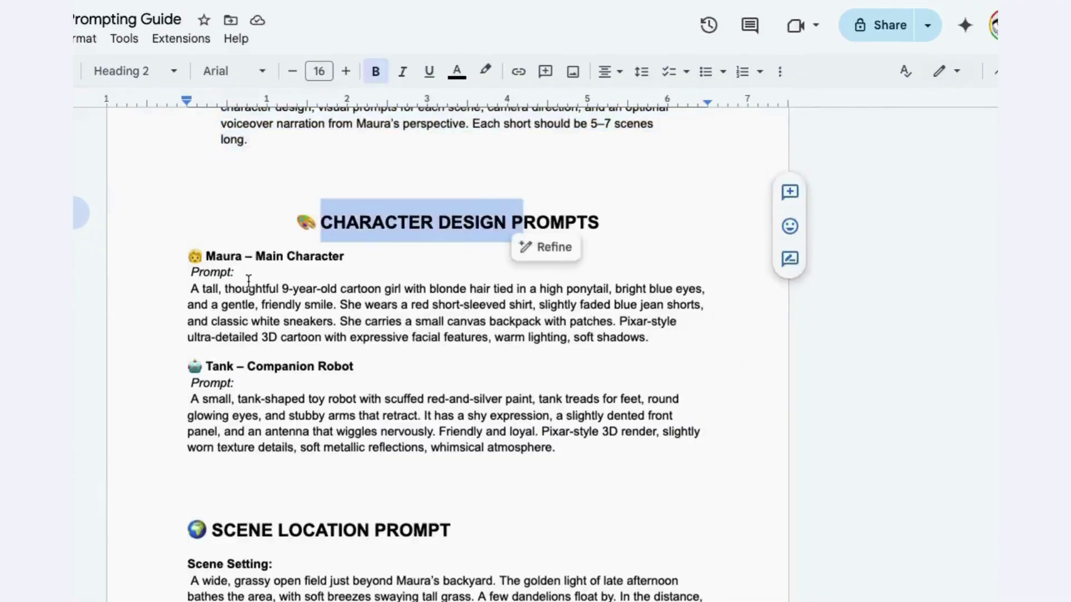
drag(189, 288, 589, 329)
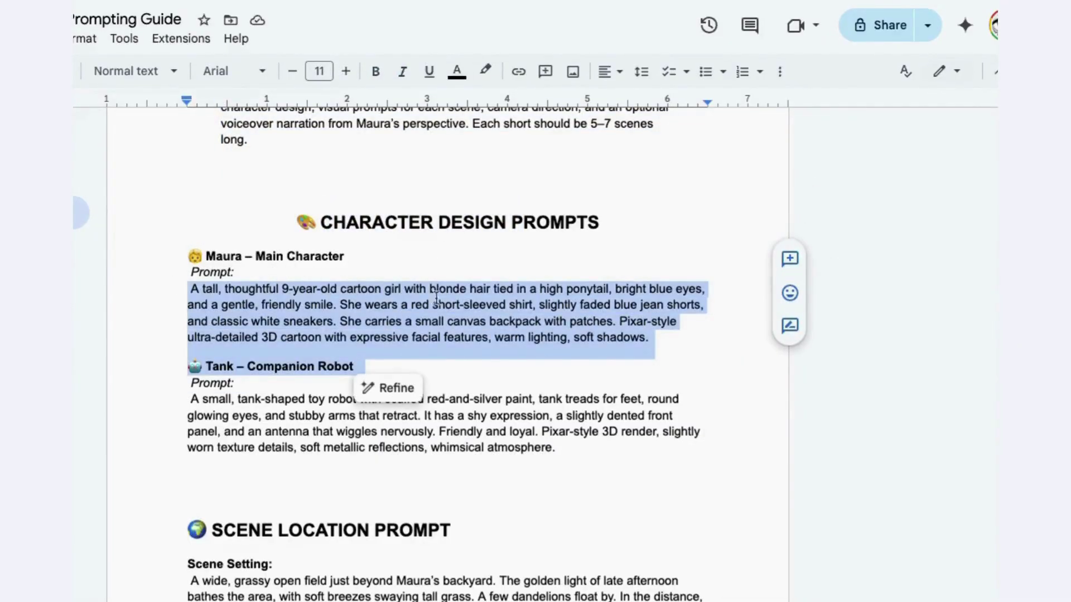
click(603, 288)
Step: Point out Maura's clothing and Tank's eyes and expression descriptions
drag(414, 304, 466, 329)
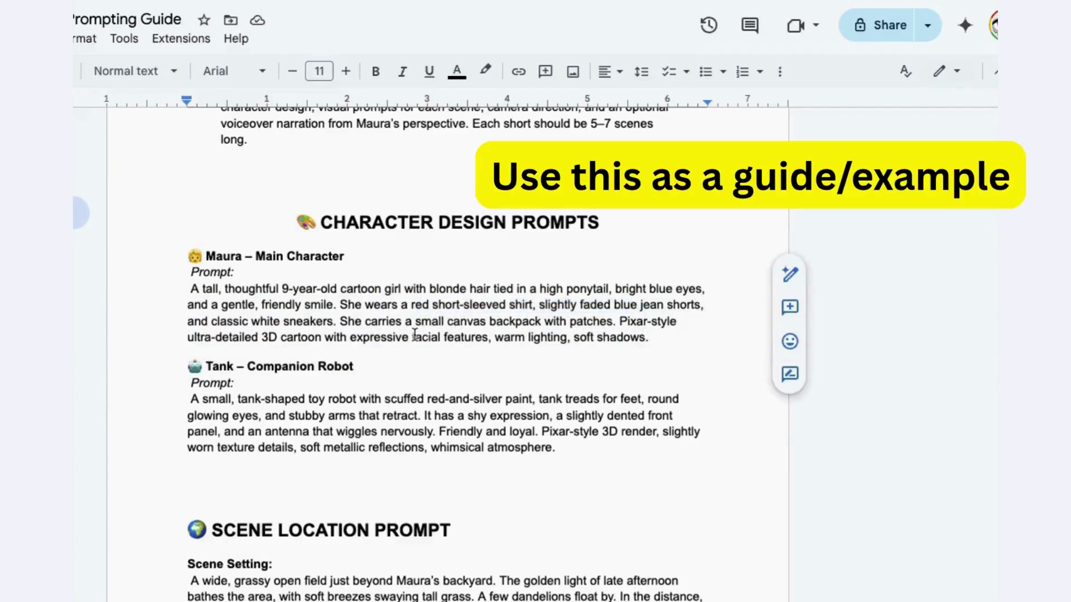
scroll(334, 324, down, 3)
drag(218, 318, 549, 319)
click(441, 333)
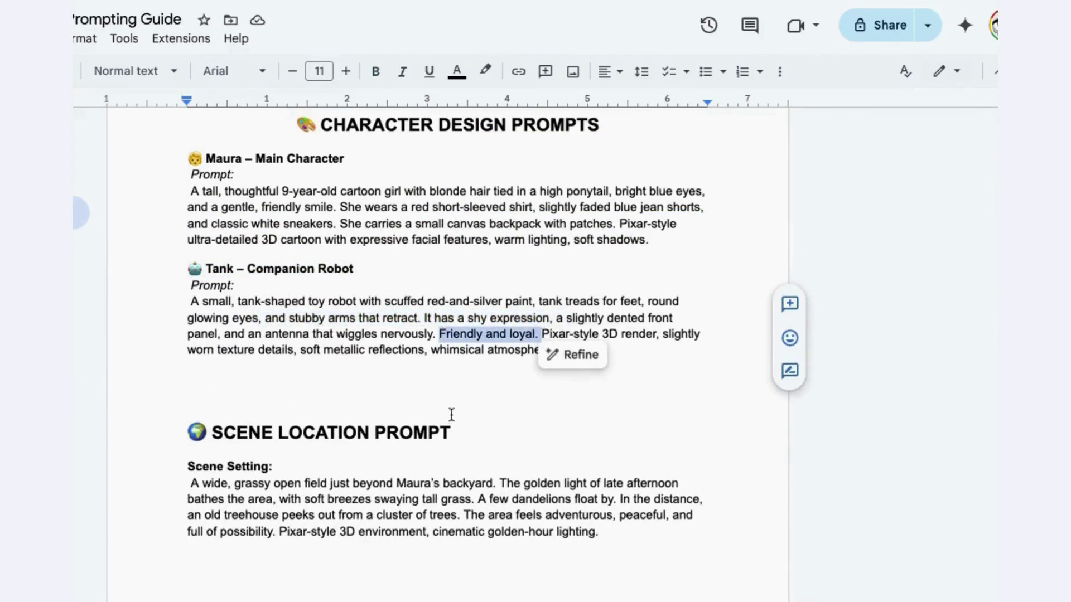
Step: Scroll down to the SHORT FILM IDEA PROMPTS heading
scroll(452, 414, down, 2)
drag(186, 407, 619, 461)
scroll(613, 441, down, 3)
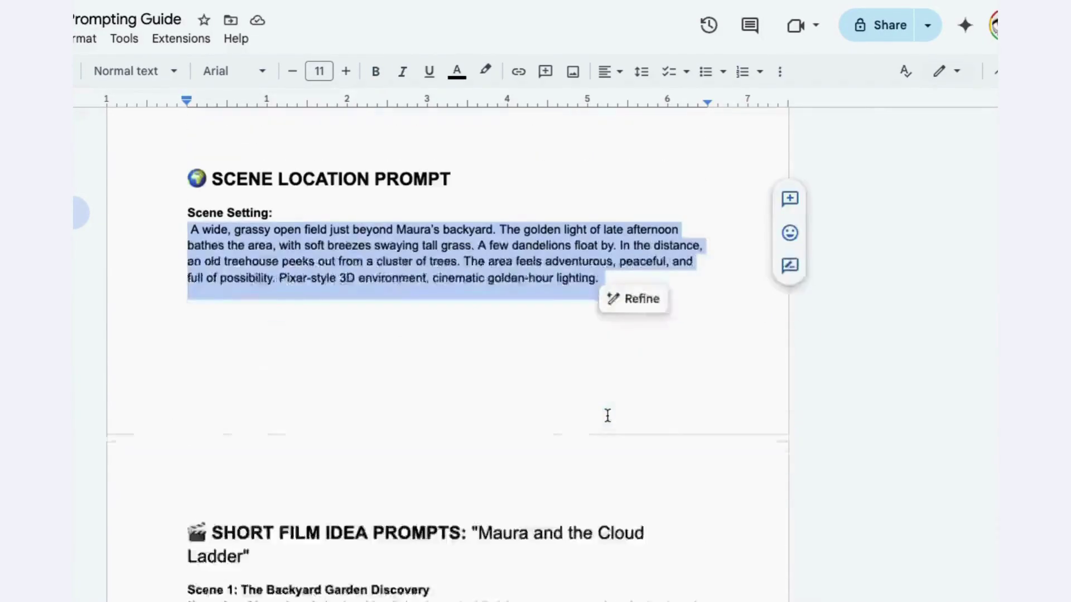
scroll(607, 415, down, 5)
click(321, 249)
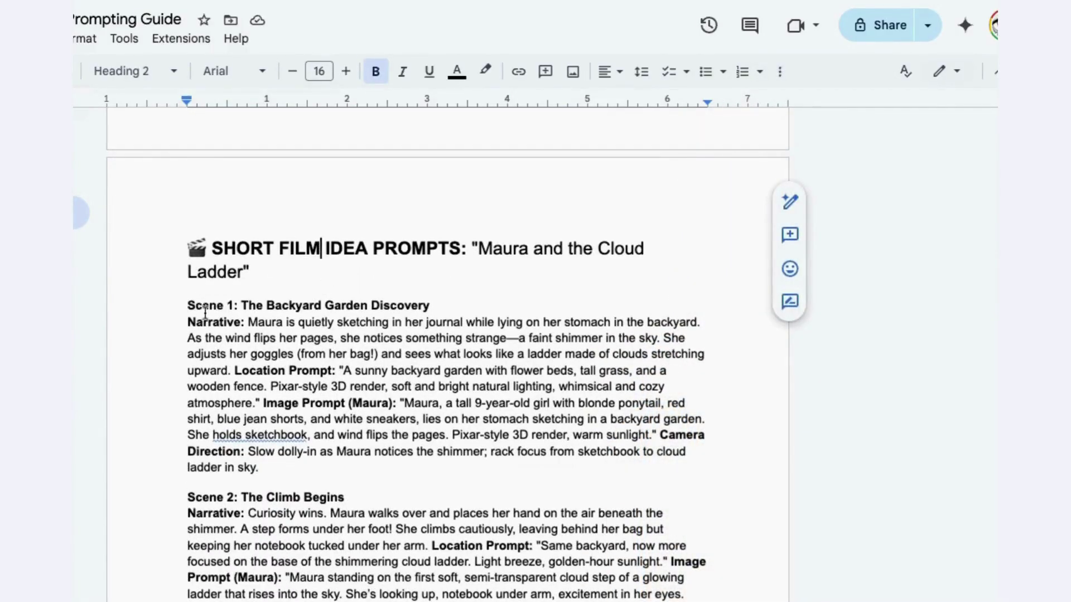
Step: Review Scene 1's camera direction and the end of Scene 2 into Scene 3: The Sky Garden
scroll(205, 312, down, 3)
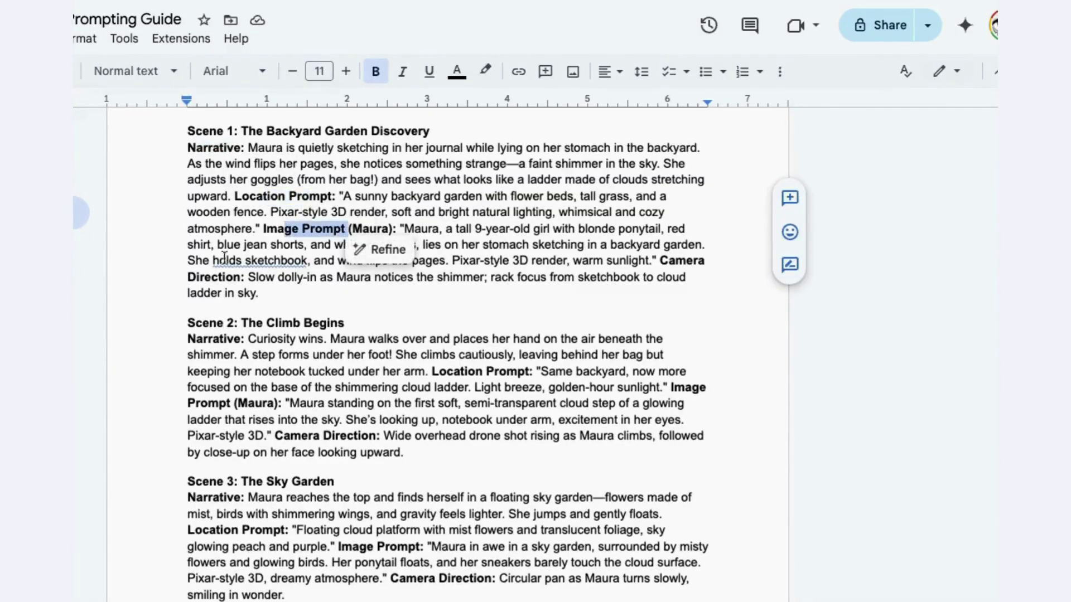
drag(199, 277, 255, 277)
drag(335, 452, 403, 452)
drag(189, 481, 335, 481)
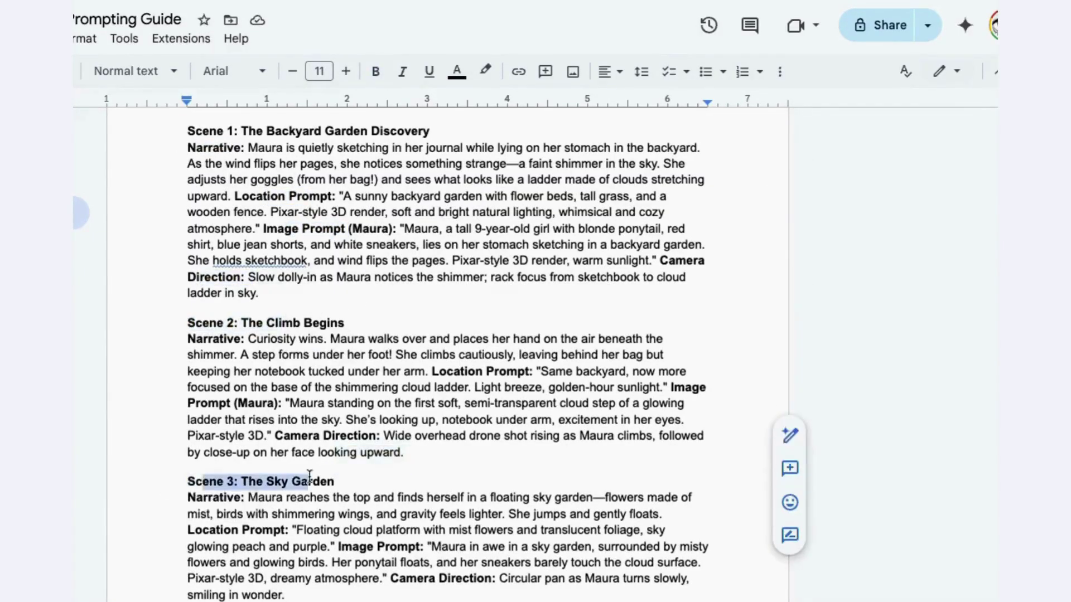
scroll(618, 431, down, 10)
scroll(619, 431, up, 15)
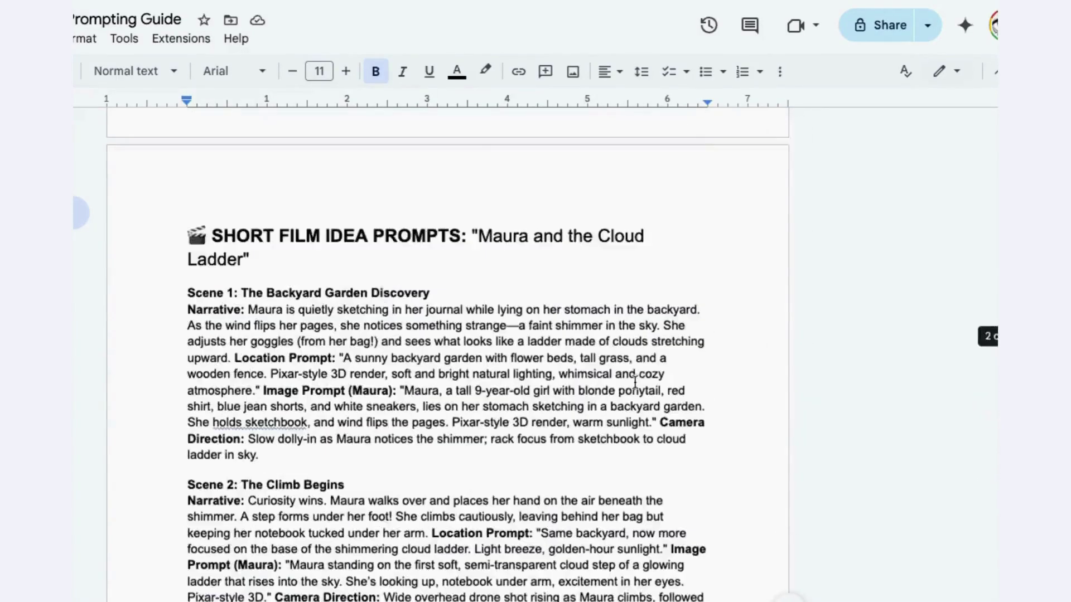
Step: Highlight the Scene 2 heading and the end of Scene 2 again
drag(188, 323, 282, 323)
drag(334, 453, 177, 490)
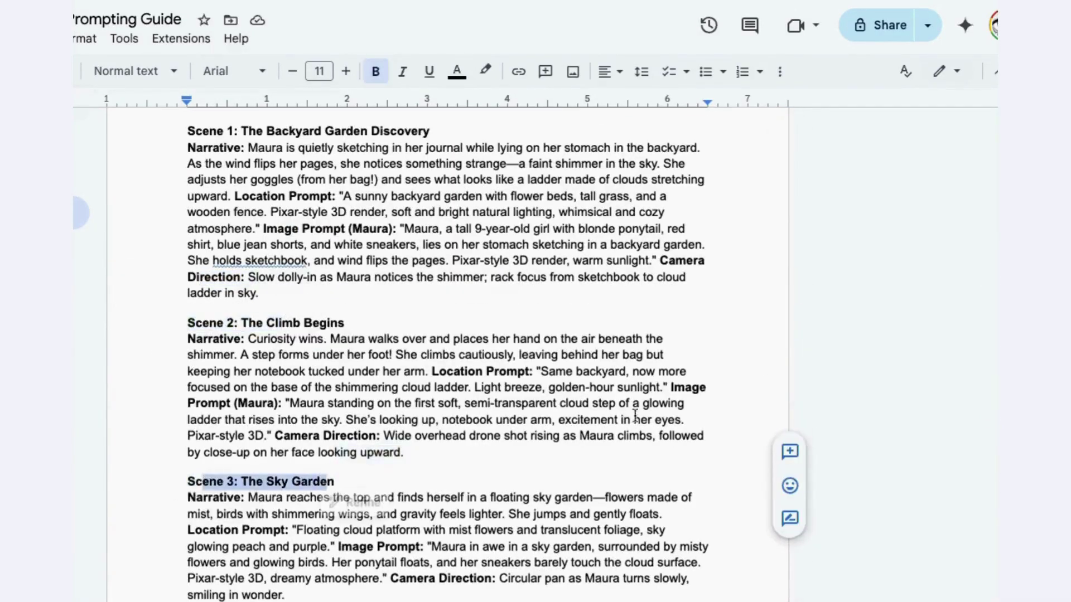
scroll(634, 415, down, 10)
scroll(619, 432, up, 15)
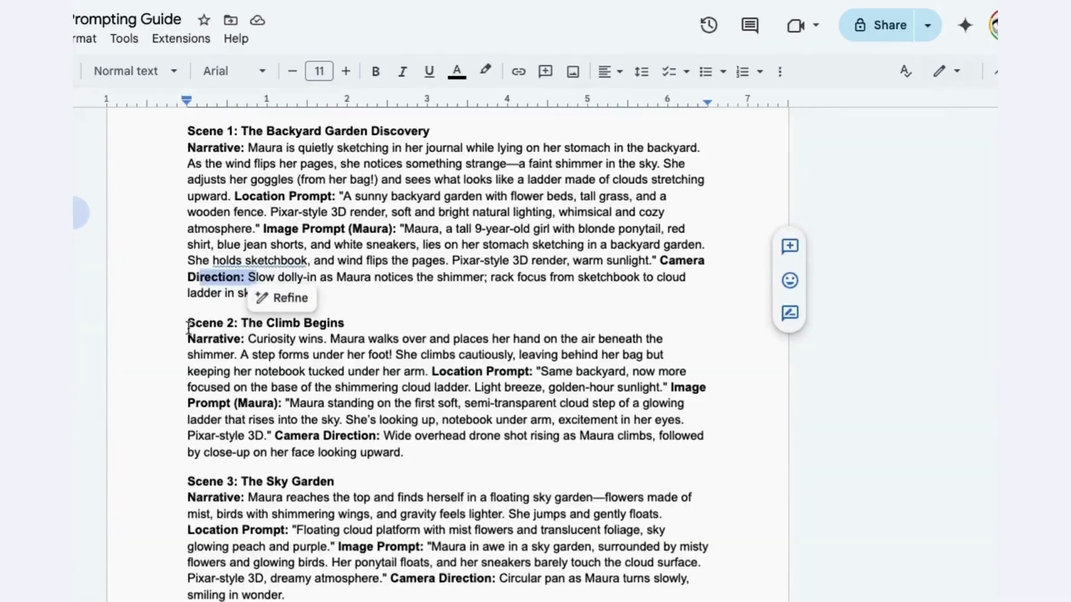
drag(335, 449, 187, 478)
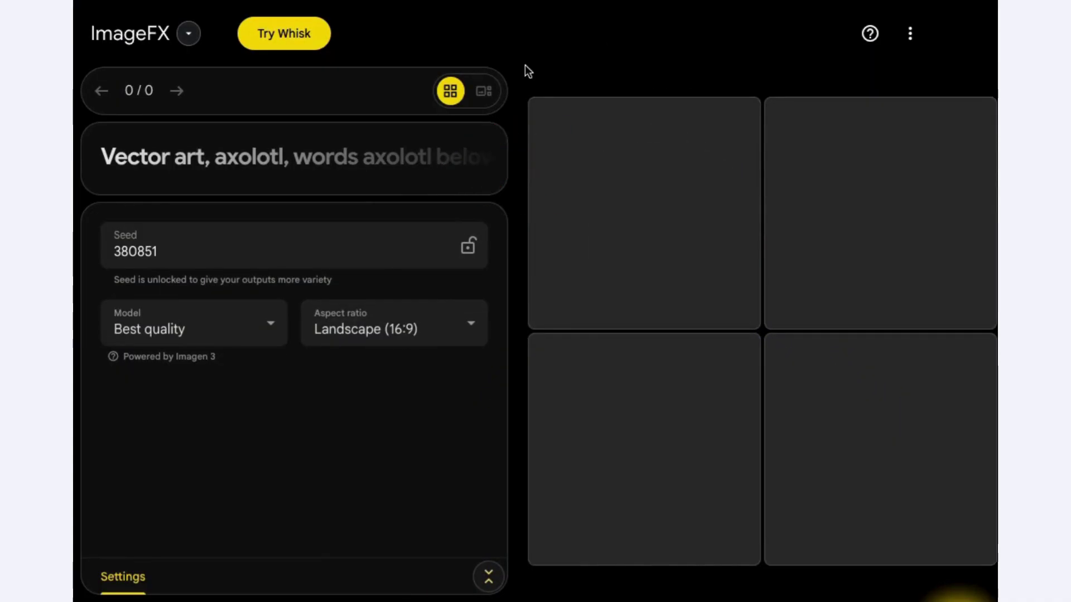
click(121, 145)
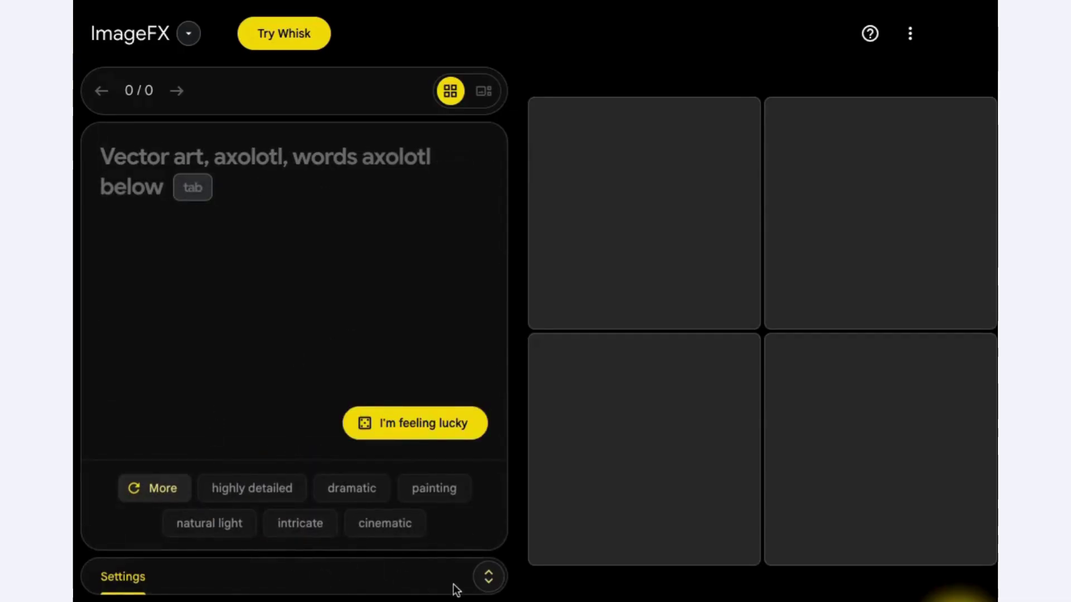
click(490, 578)
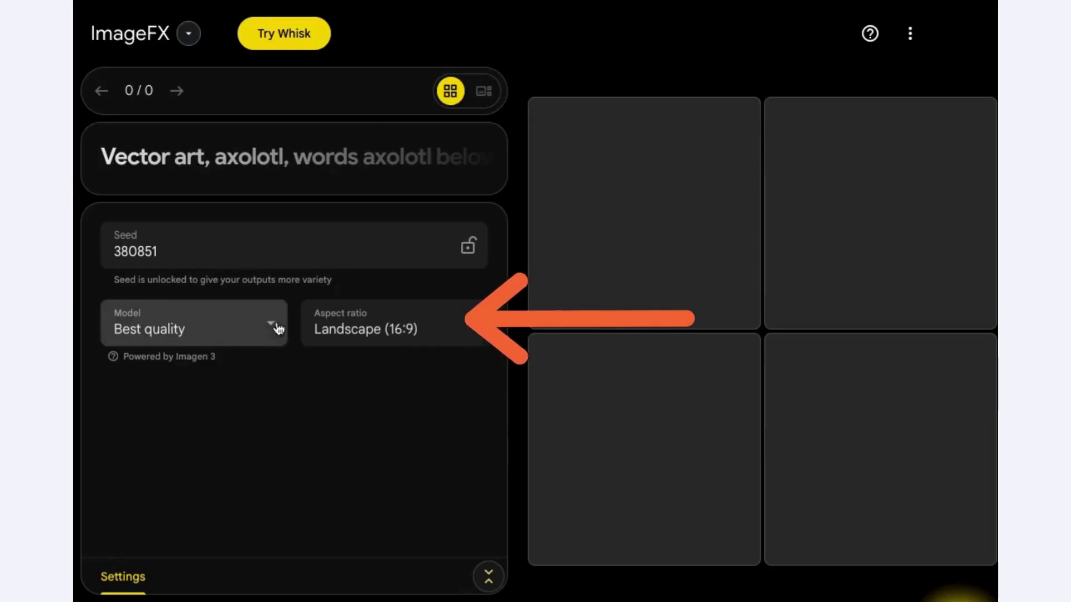
click(474, 325)
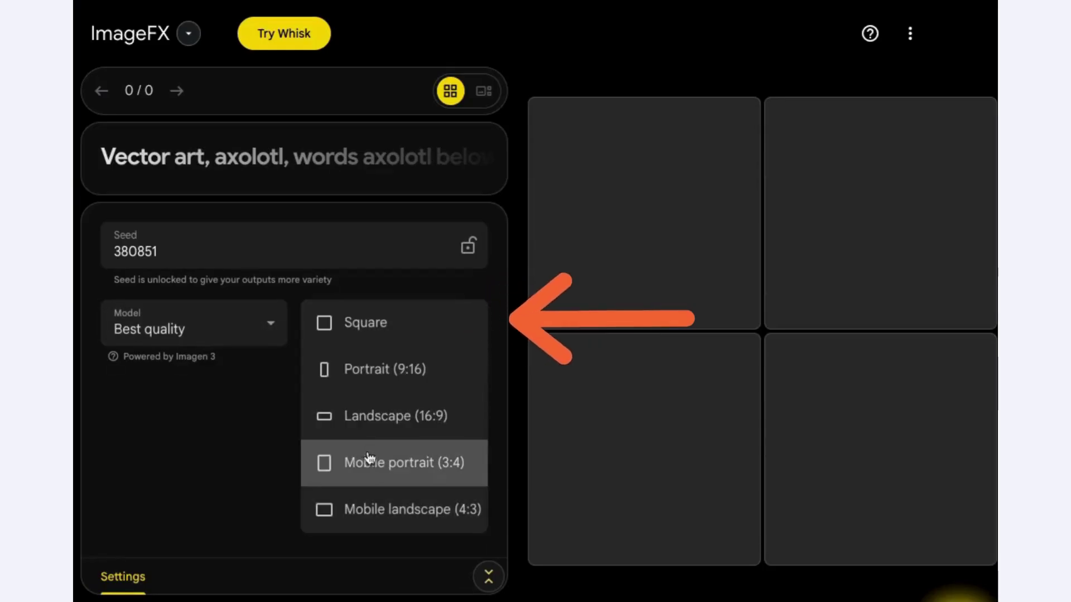
click(353, 509)
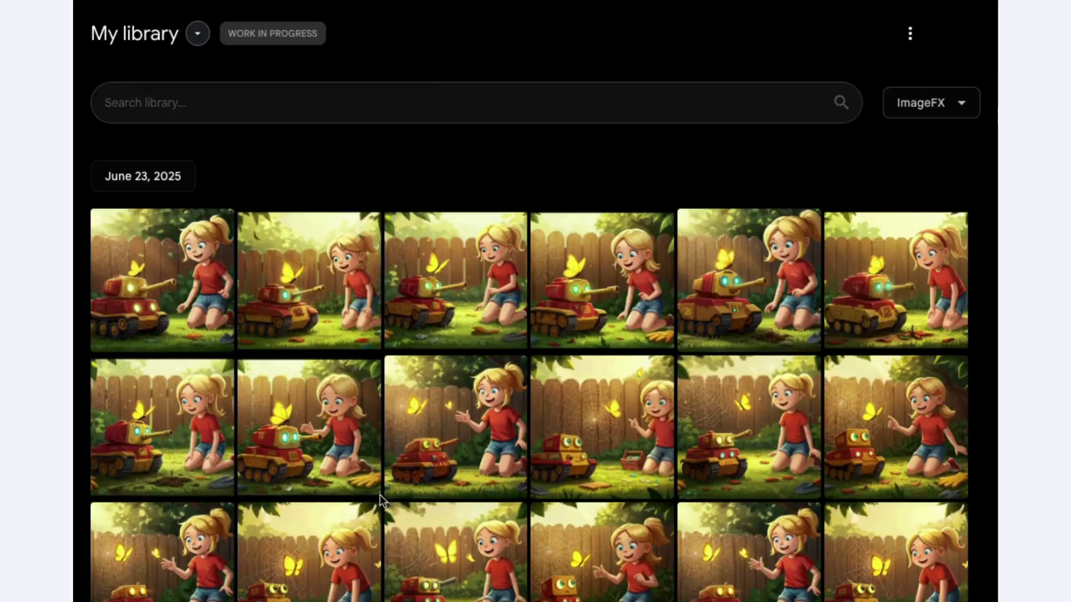
Step: Enlarge a library image and flip its card to see its prompt and seed
scroll(323, 477, down, 5)
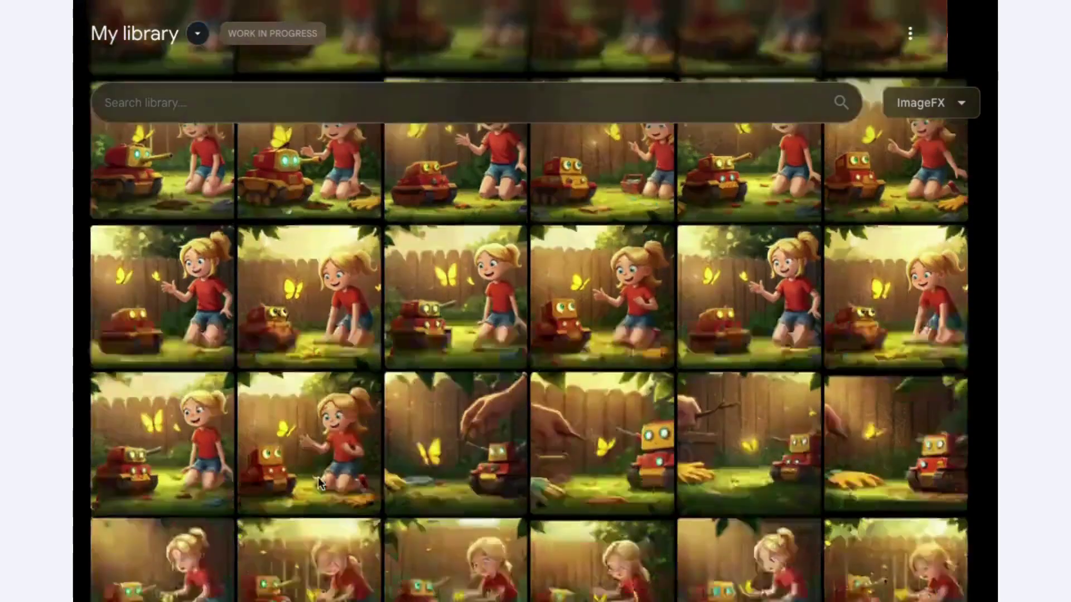
scroll(318, 477, down, 3)
scroll(441, 501, down, 1)
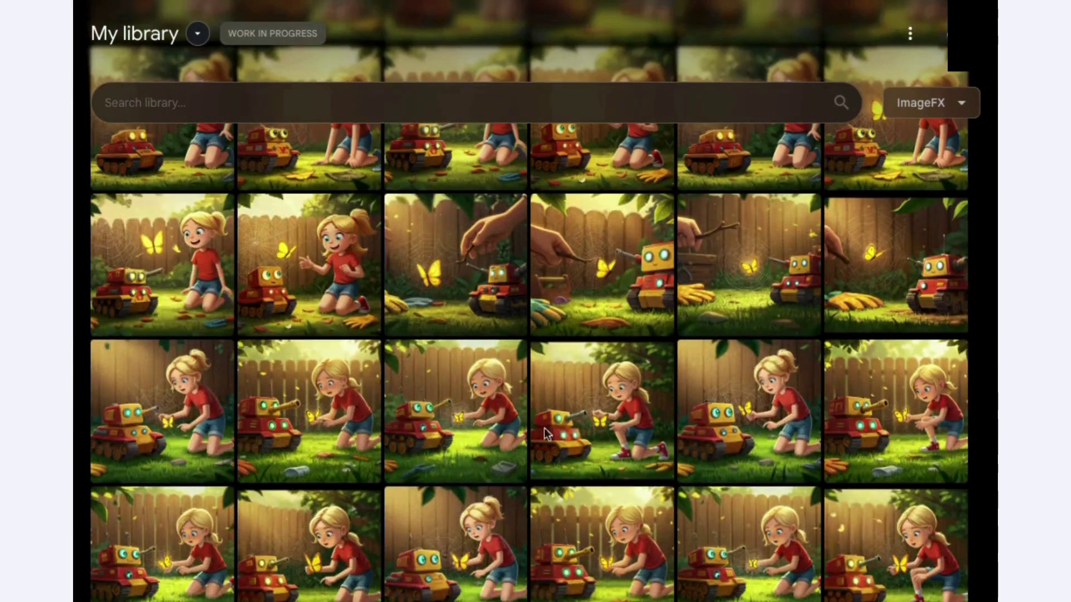
scroll(544, 427, down, 2)
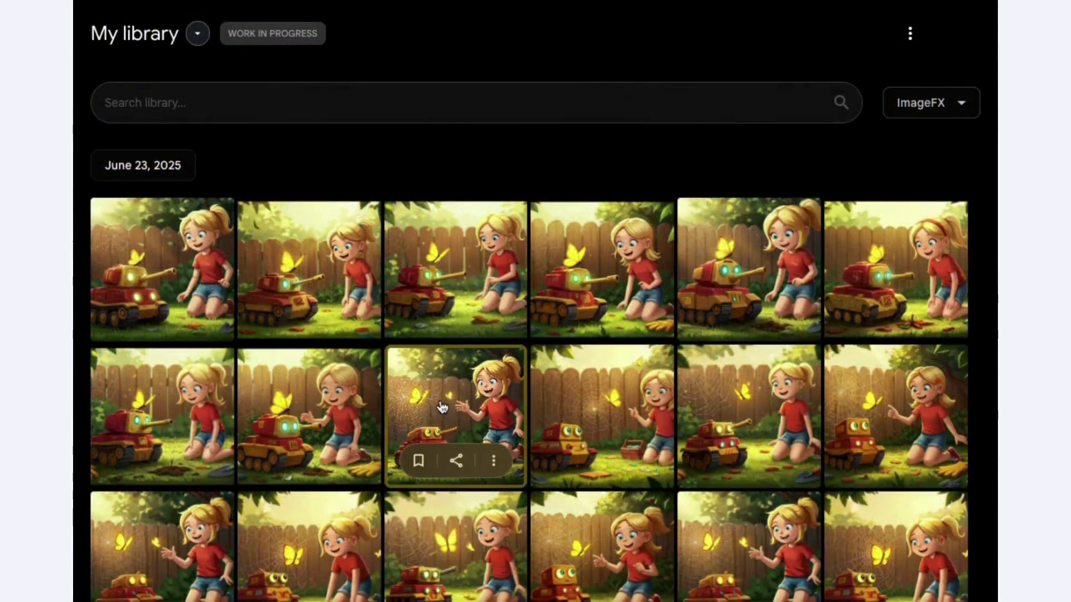
click(442, 407)
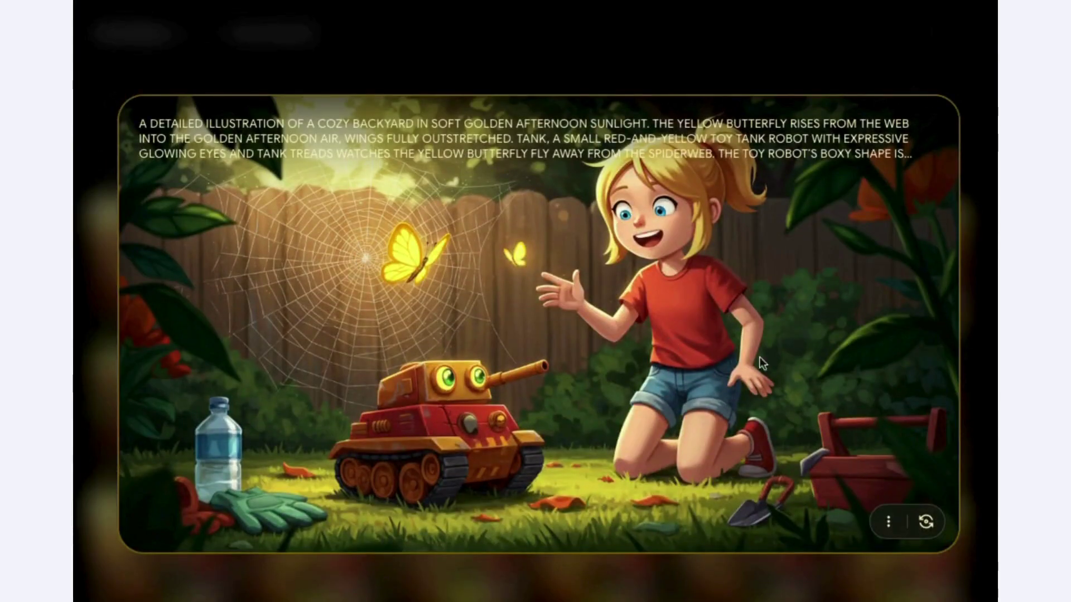
click(925, 522)
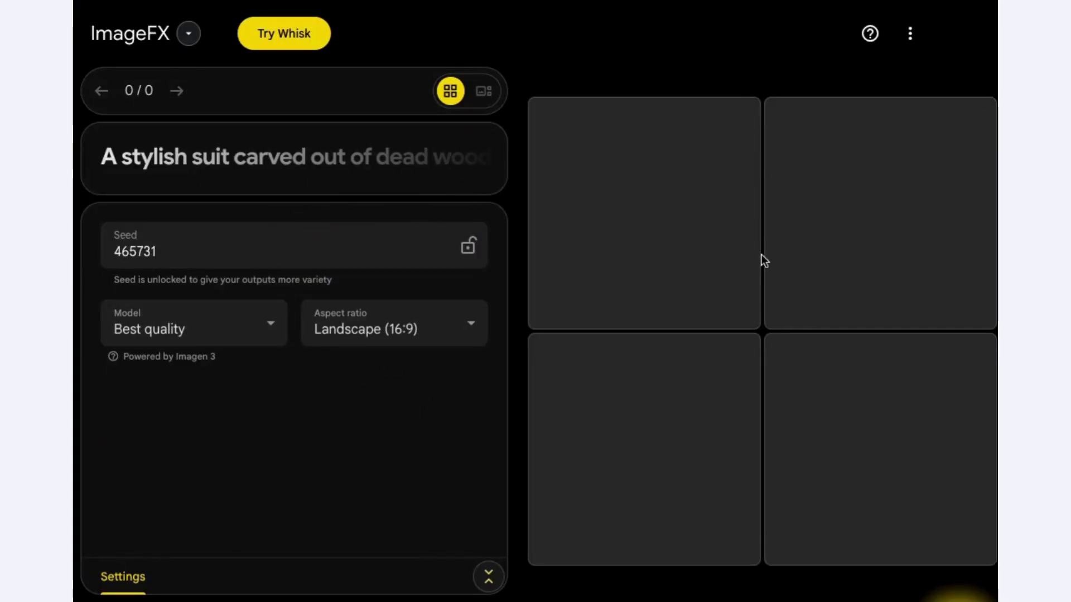
Step: Toggle the seed lock, then show the settings and the full backyard prompt
click(469, 248)
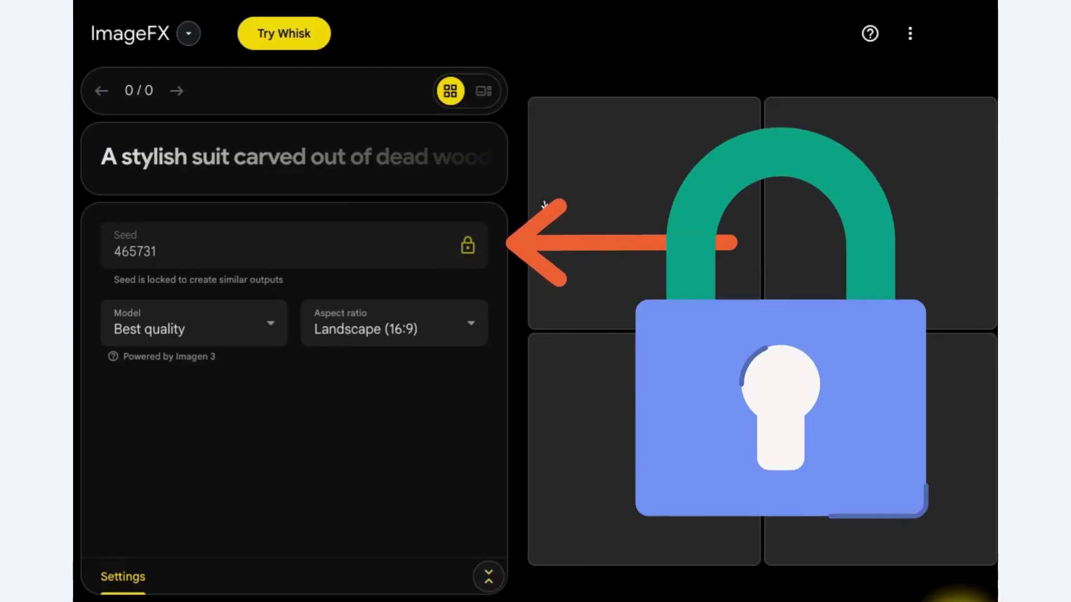
click(469, 248)
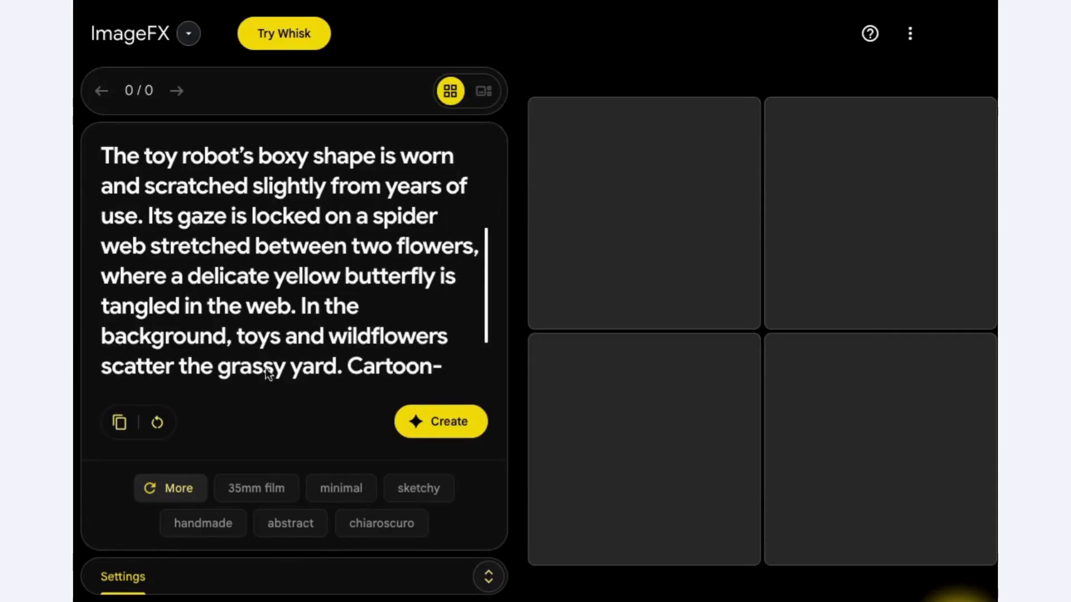
click(489, 577)
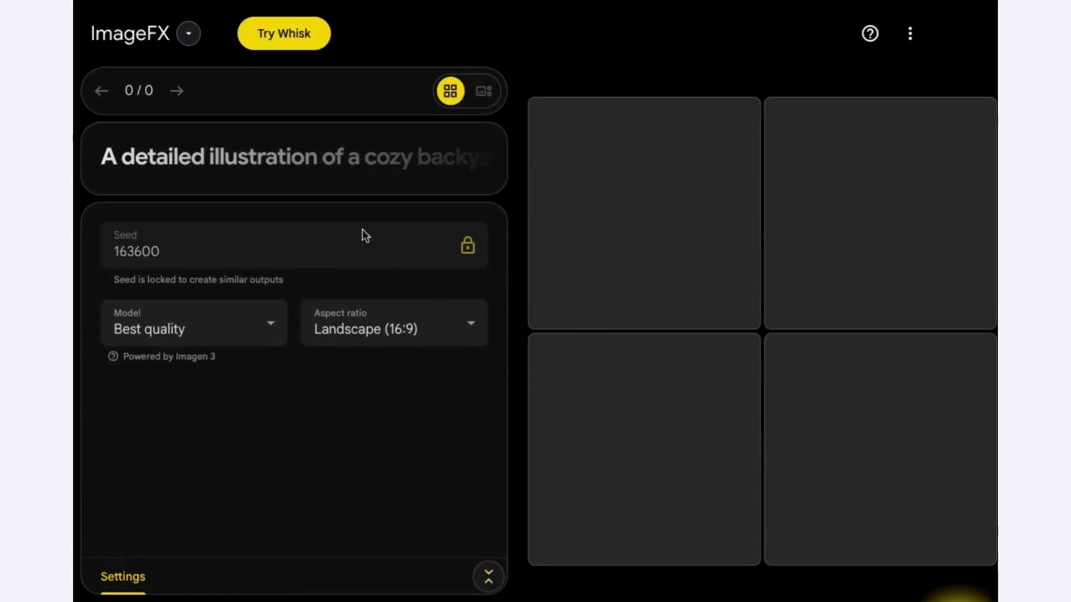
click(316, 163)
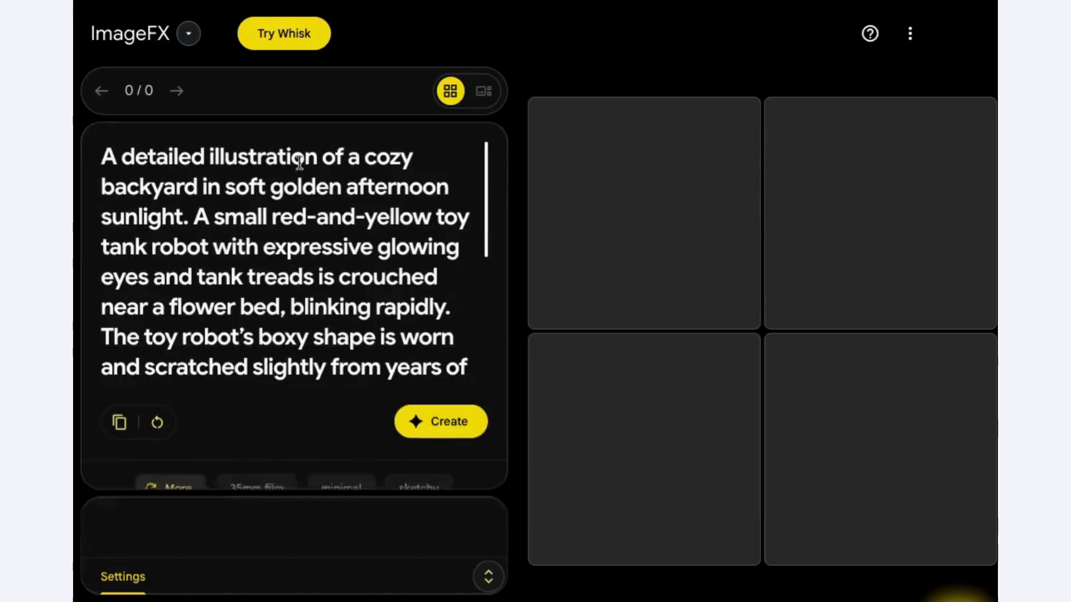
Step: Generate four images from the backyard prompt and view each one large
click(423, 440)
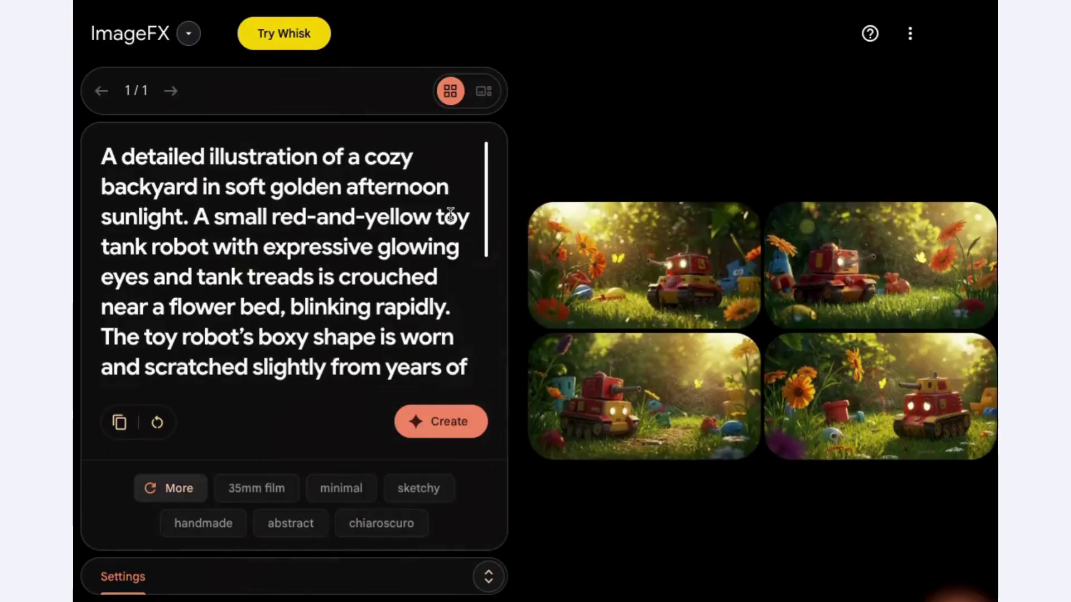
click(658, 270)
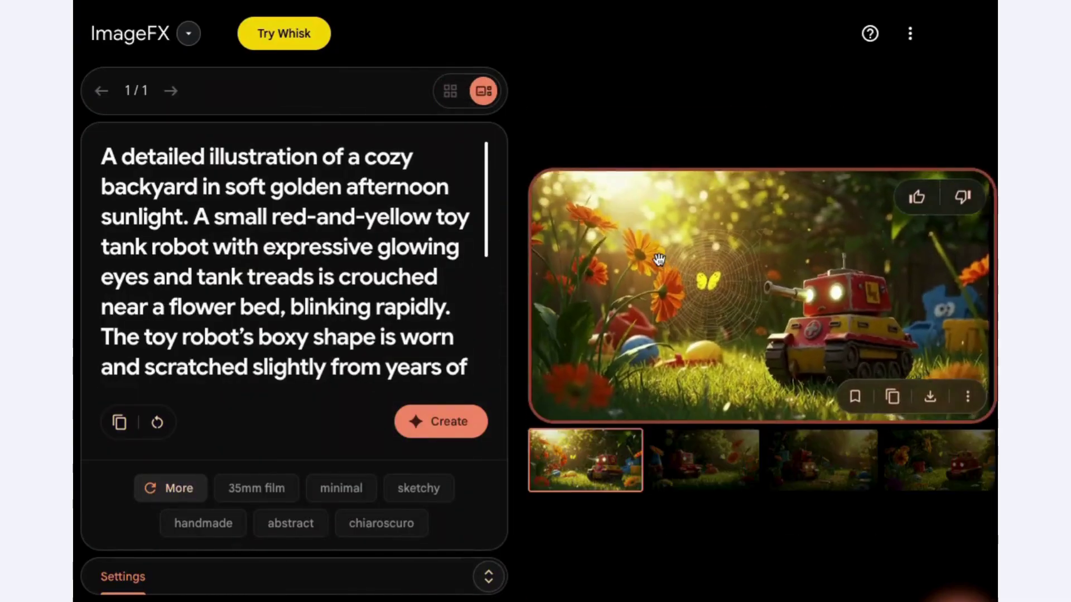
click(703, 460)
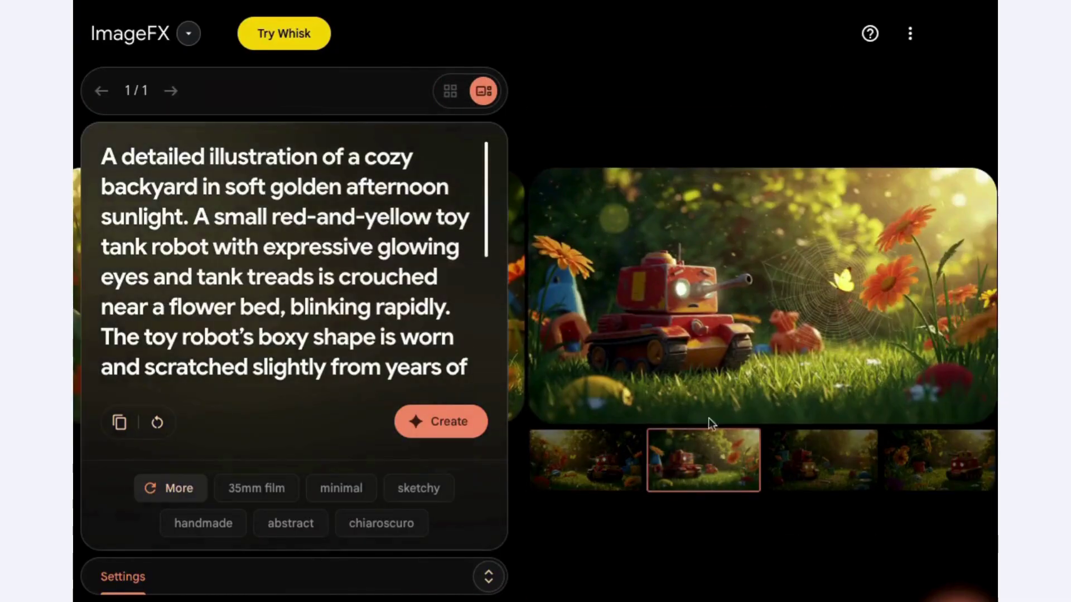
click(815, 465)
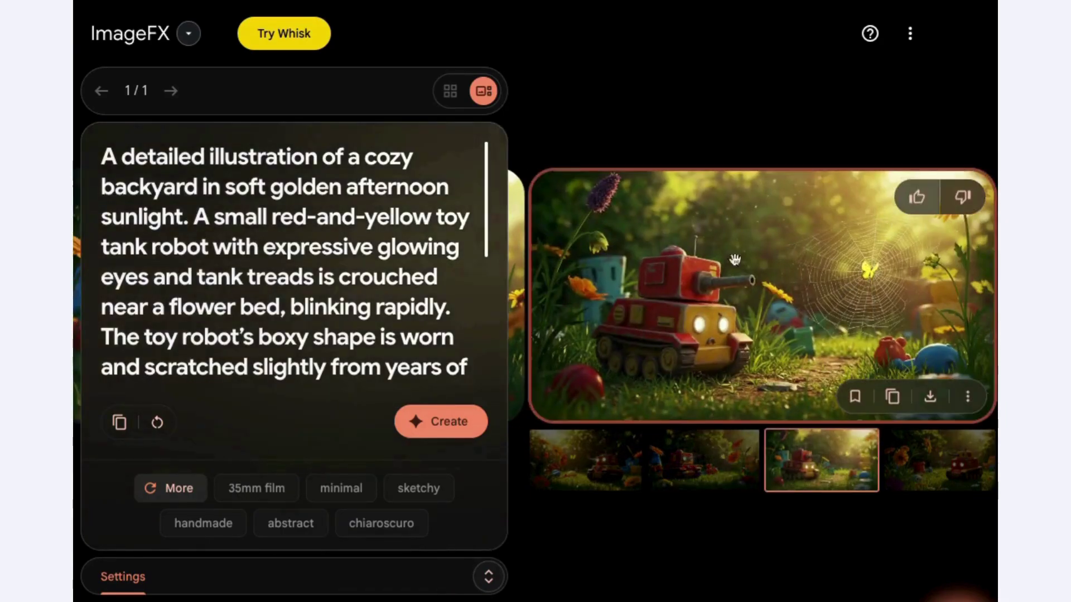
click(952, 480)
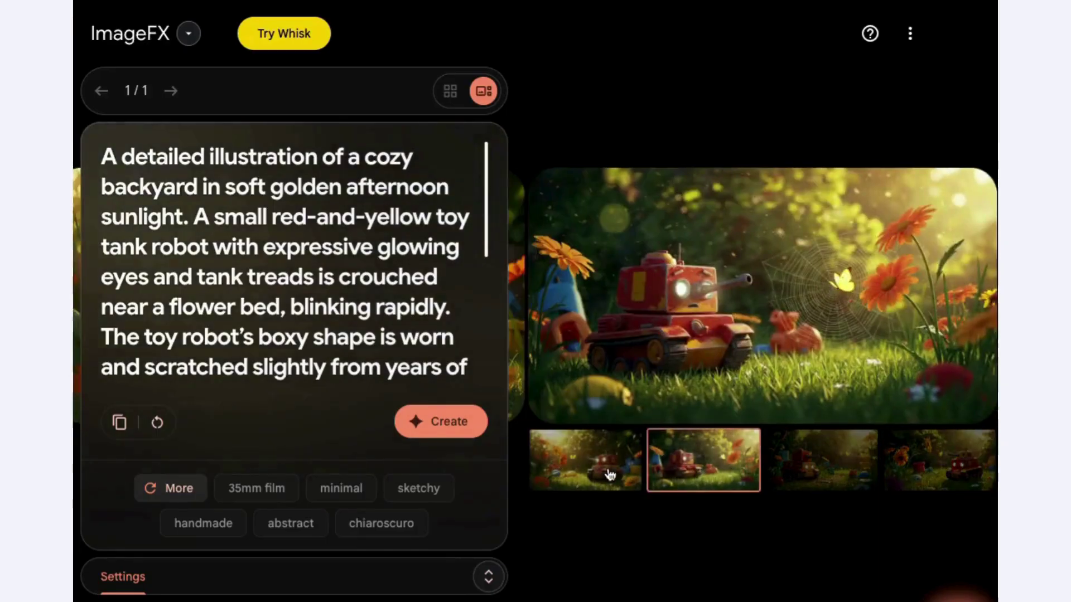
click(594, 474)
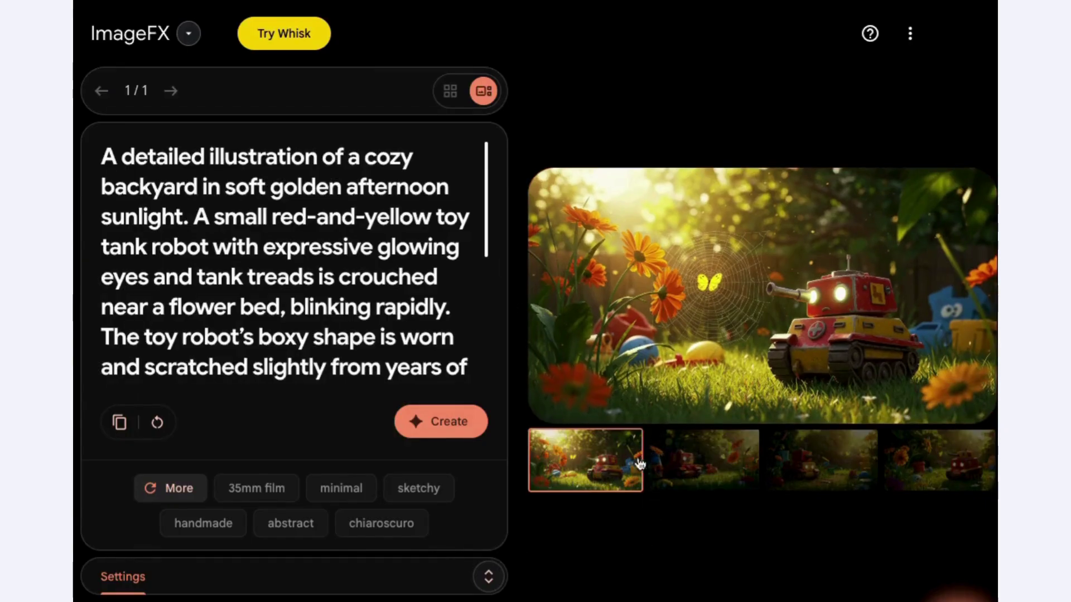
mouse_move(668, 360)
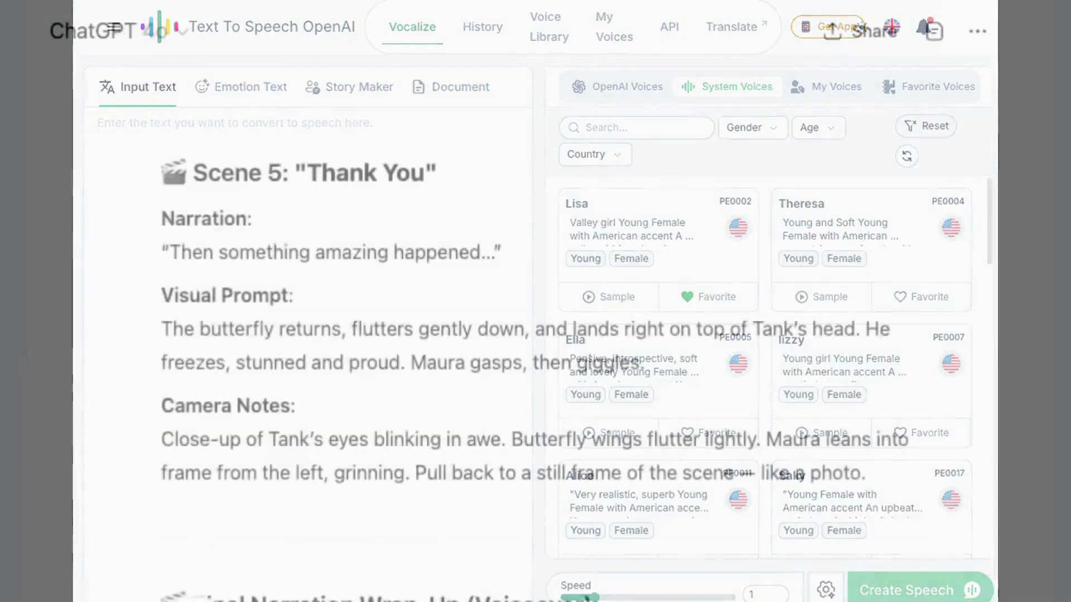
Step: Select the Scene 1 narration line in the Scene-by-Scene Breakdown
scroll(536, 335, up, 10)
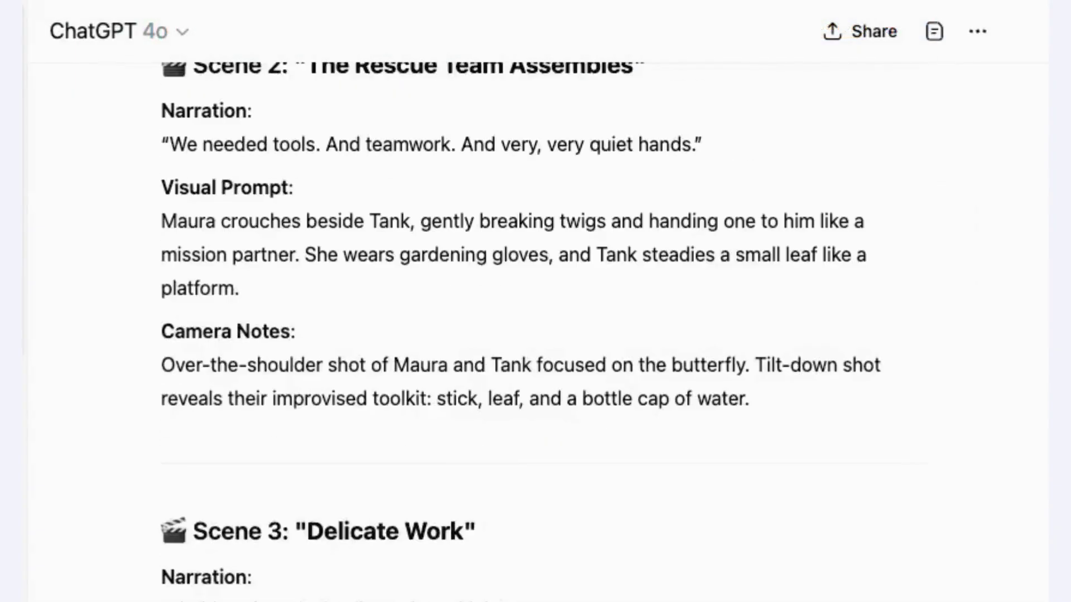
scroll(368, 481, up, 6)
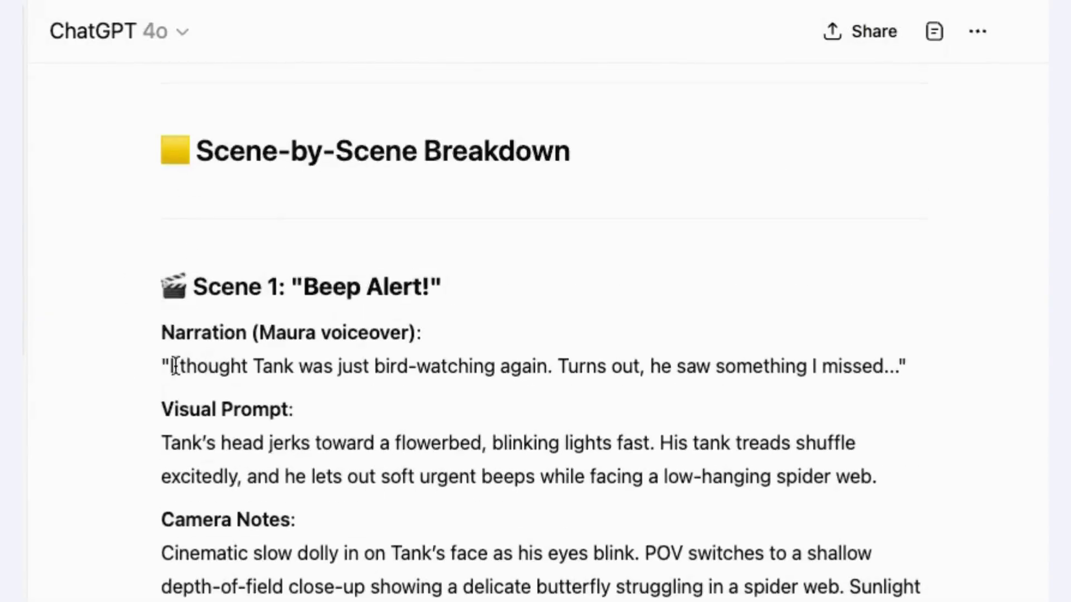
drag(174, 367, 894, 368)
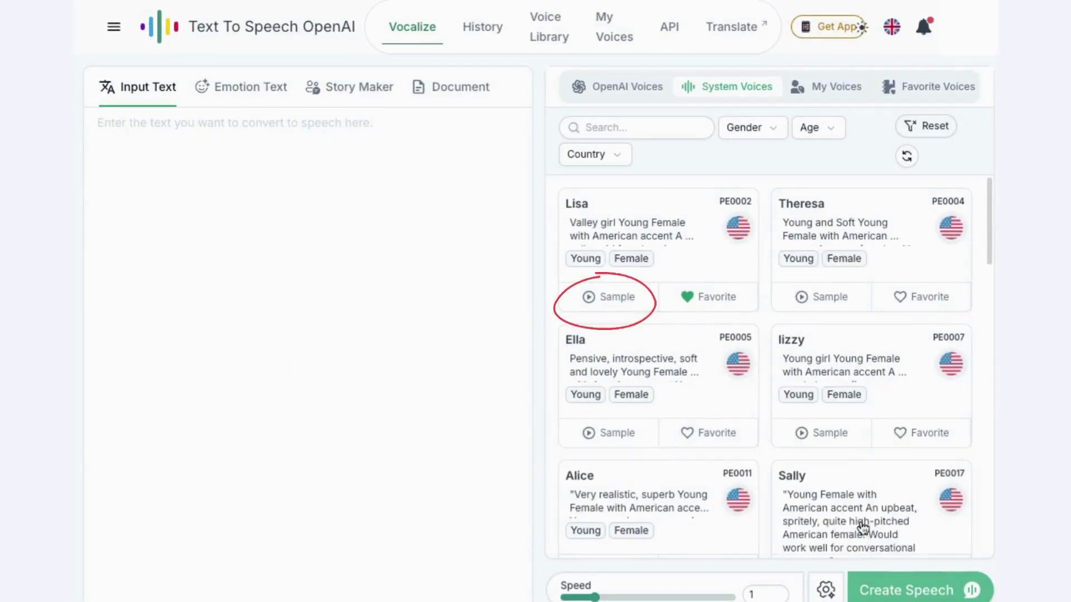
Step: Try the Gender, Age and Country voice filters without applying any
click(774, 128)
click(818, 132)
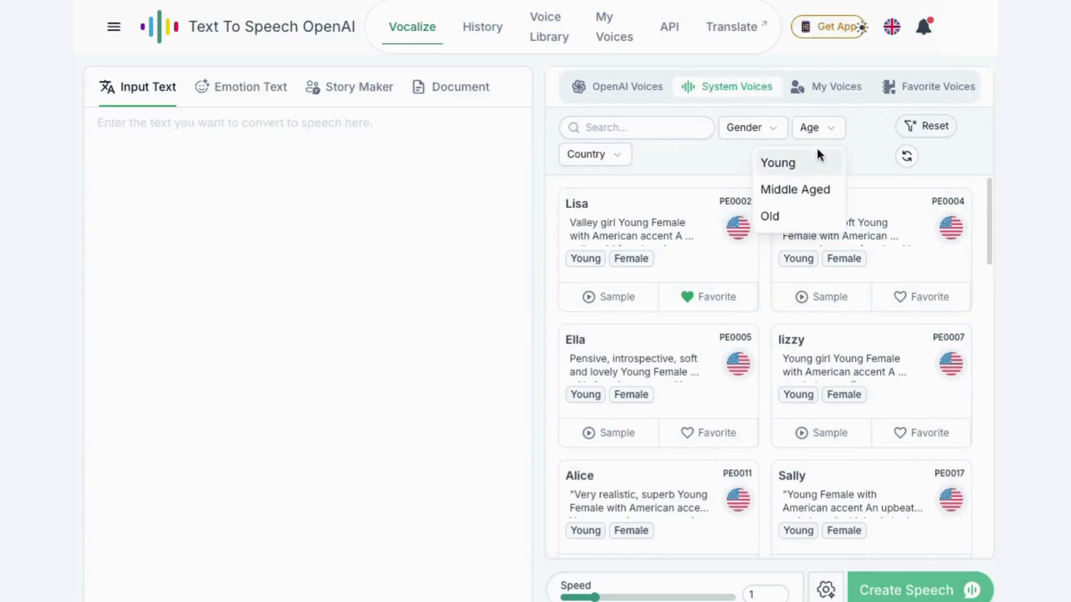
click(609, 157)
scroll(547, 312, down, 2)
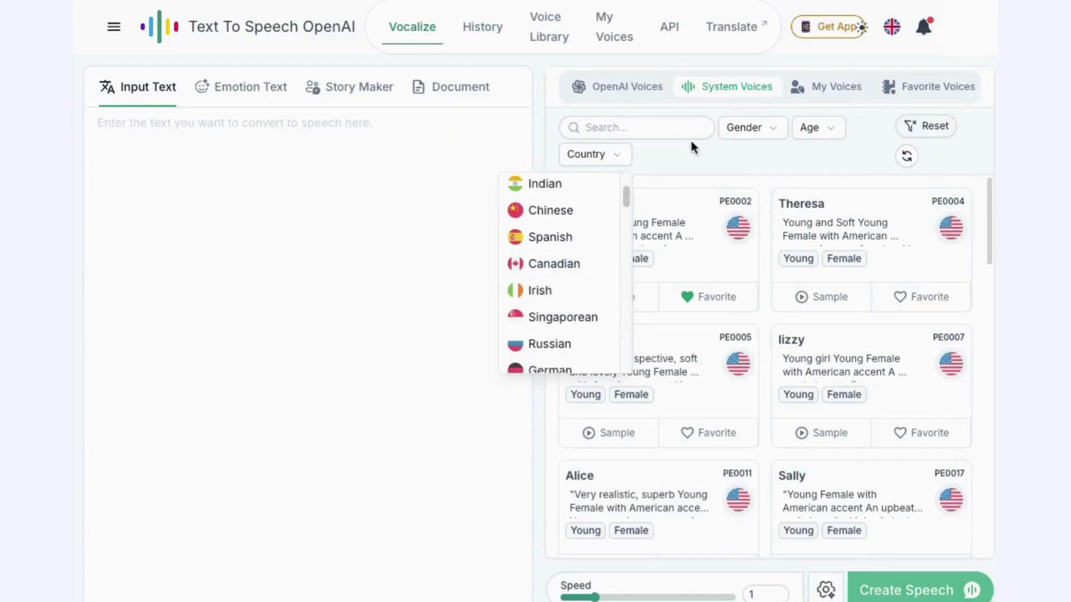
click(685, 154)
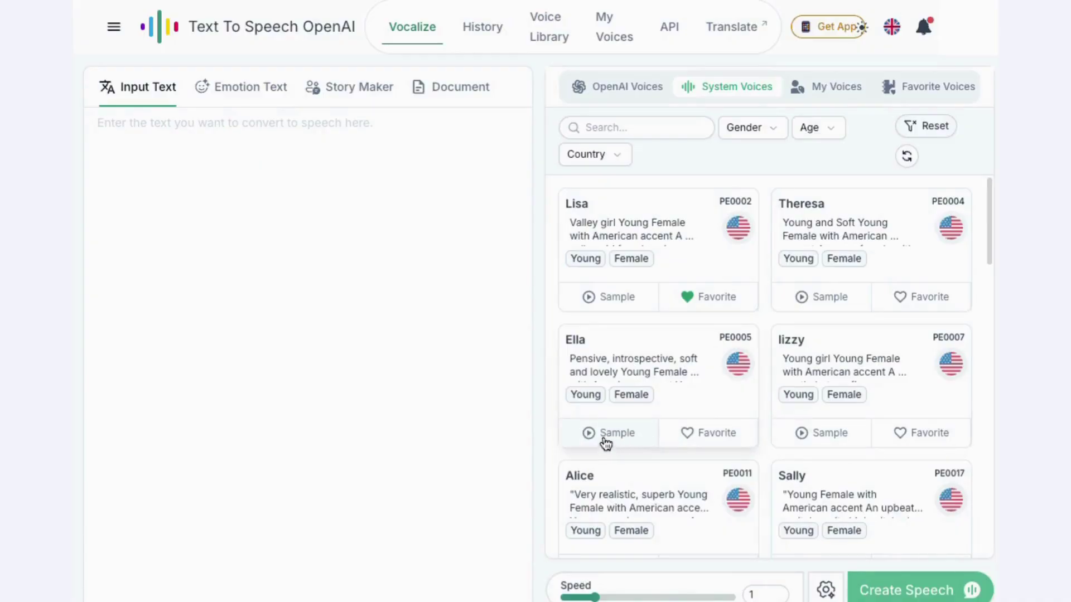
Step: Generate the narration speech in the Emily voice and close the downloads panel
scroll(781, 435, down, 4)
click(853, 432)
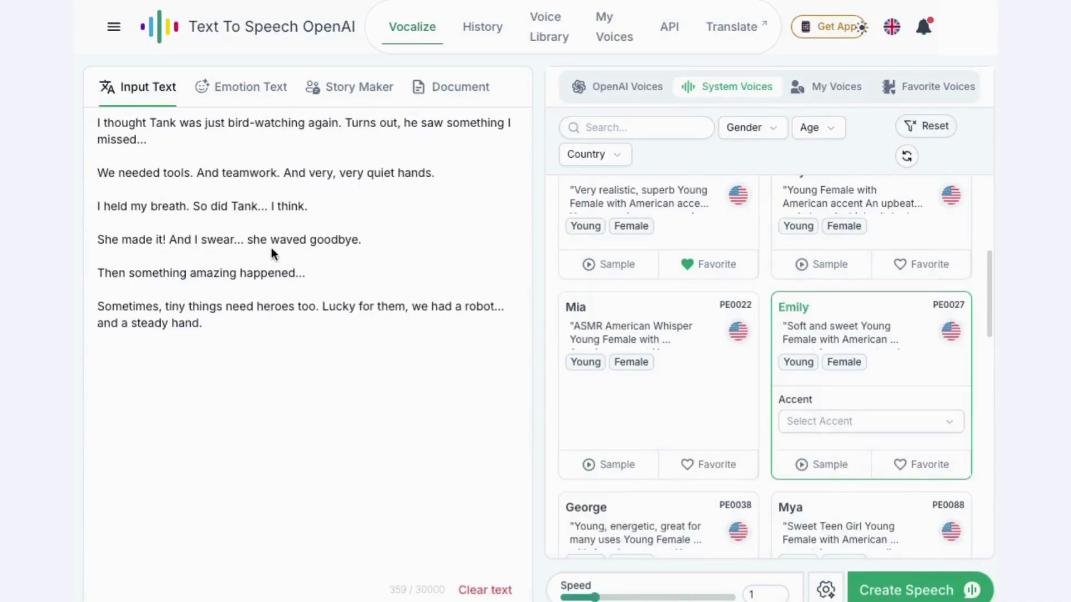
click(912, 592)
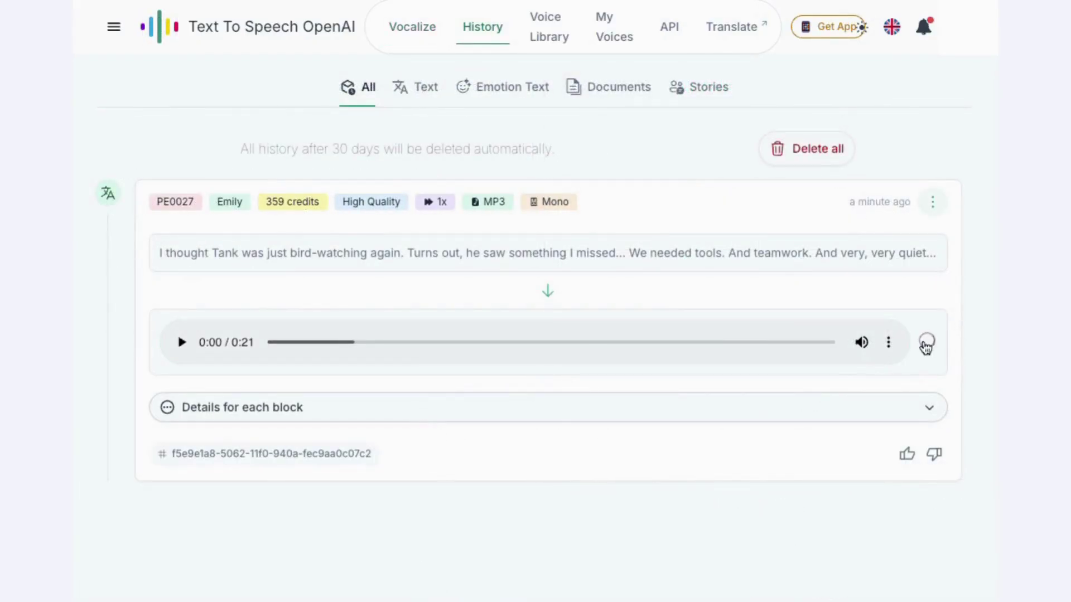
click(126, 353)
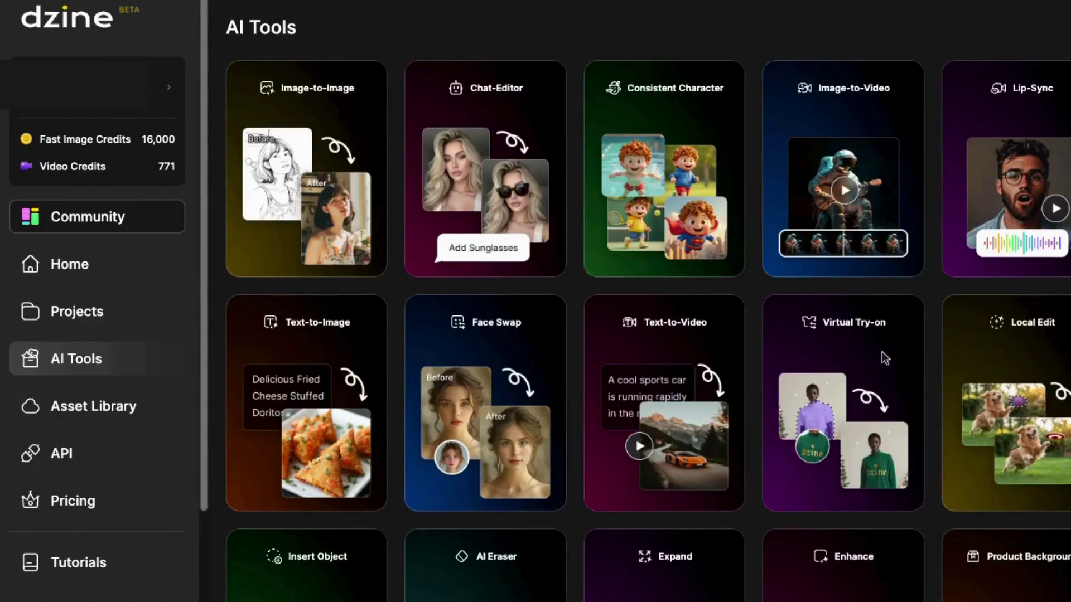
Step: Set the canvas to 16:9, swap the sample for the tank image, and zoom to 25%
click(828, 121)
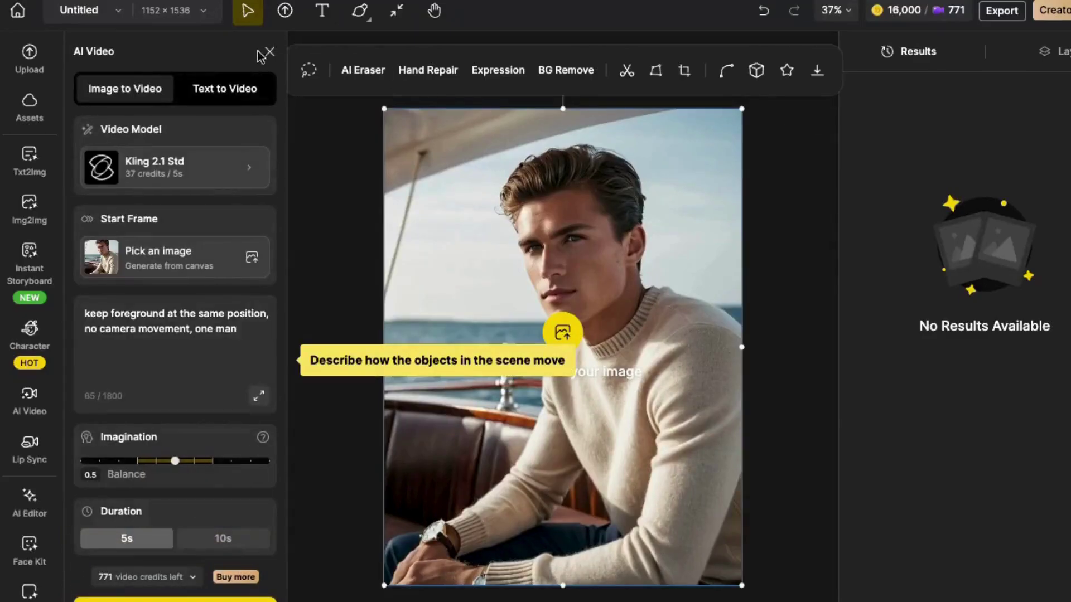
click(173, 10)
click(212, 259)
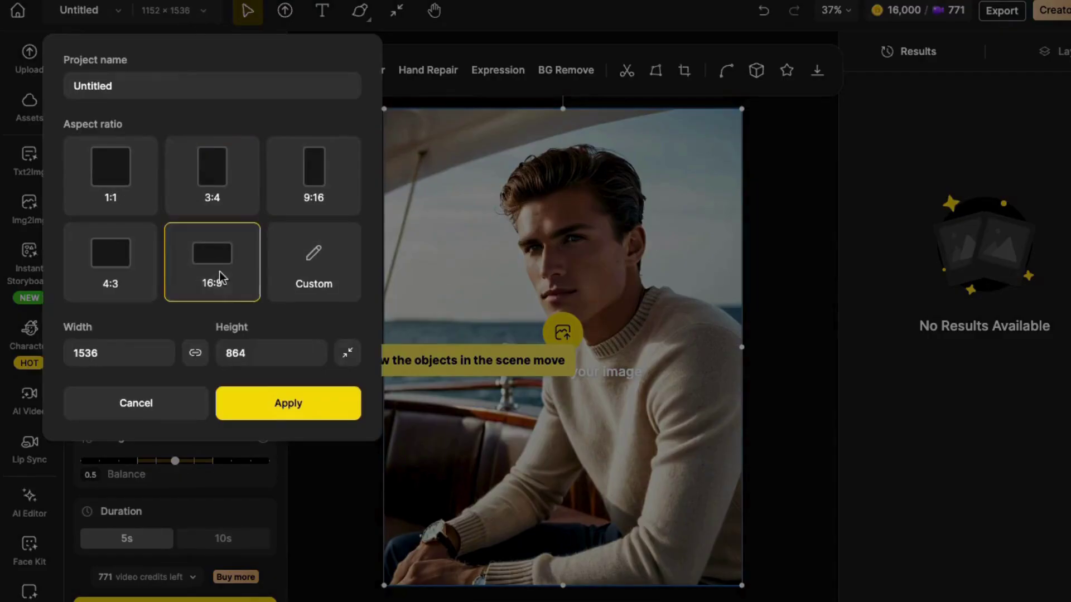
click(266, 407)
click(832, 10)
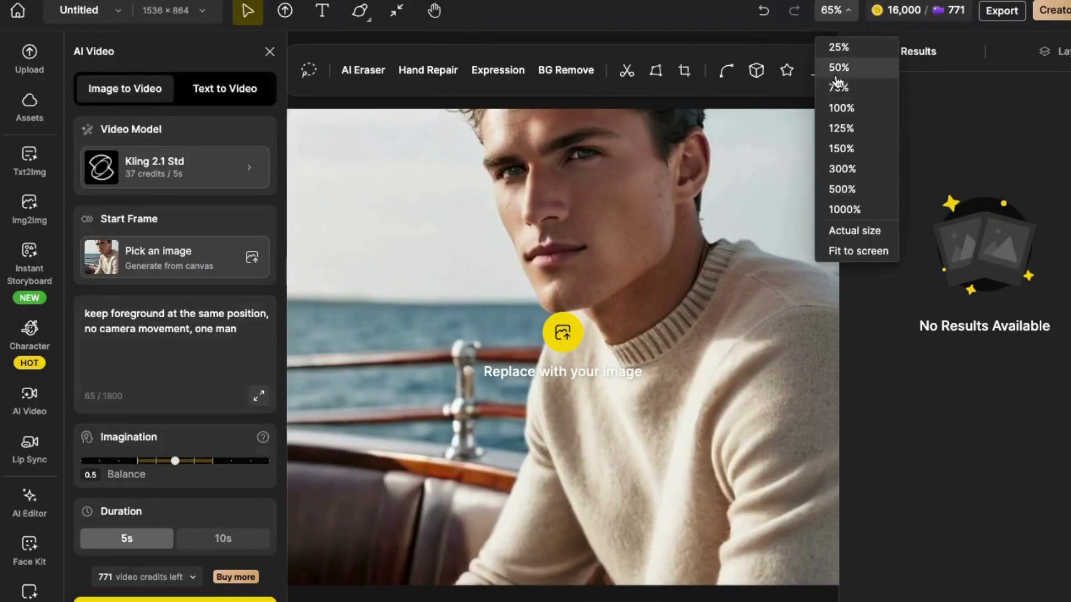
click(836, 47)
key(Delete)
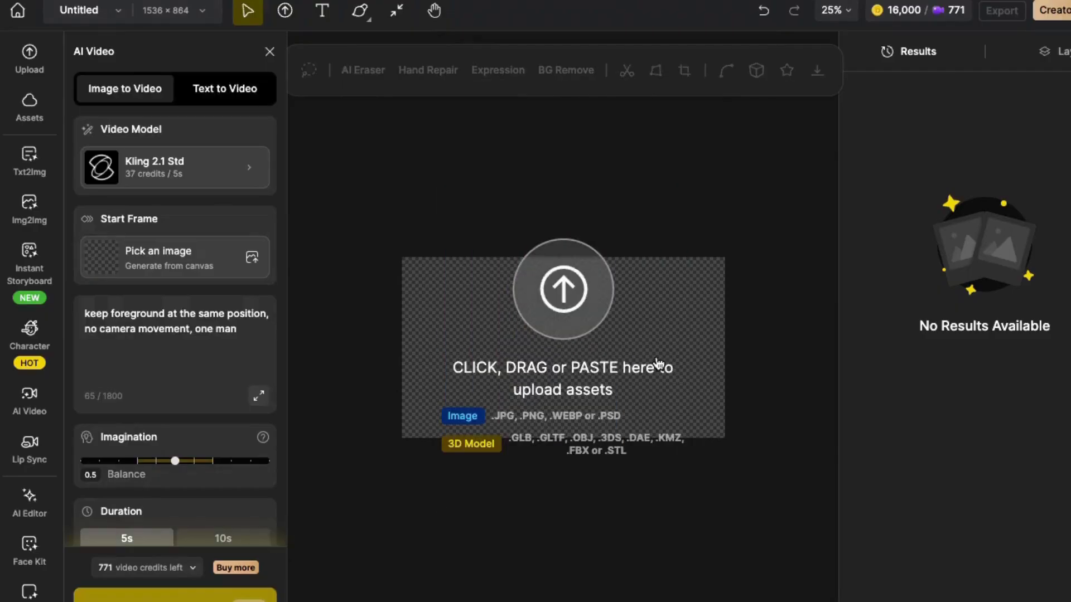
drag(539, 369, 540, 371)
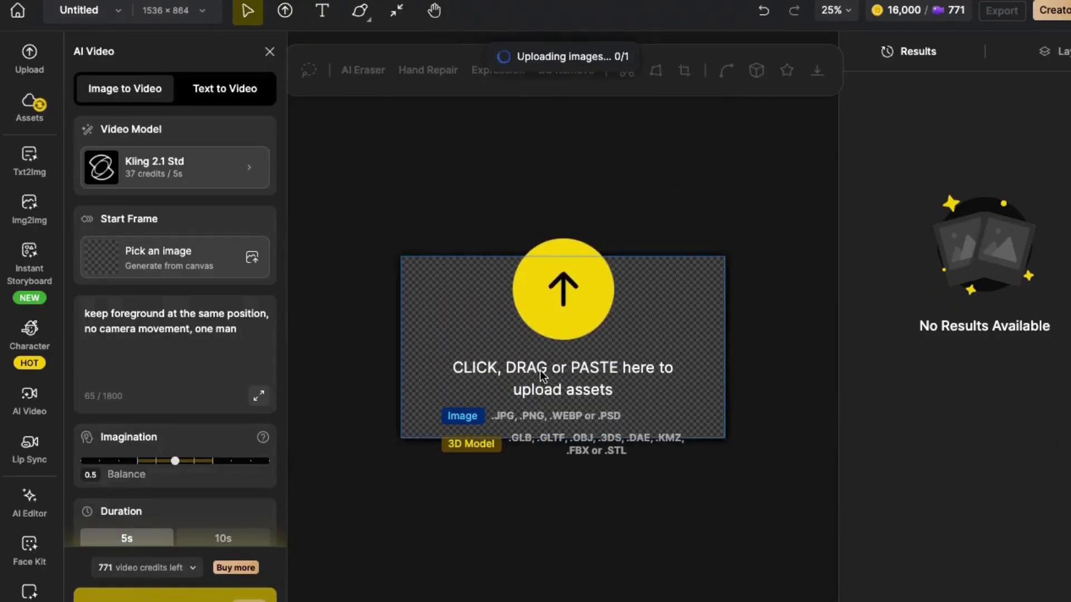
click(832, 10)
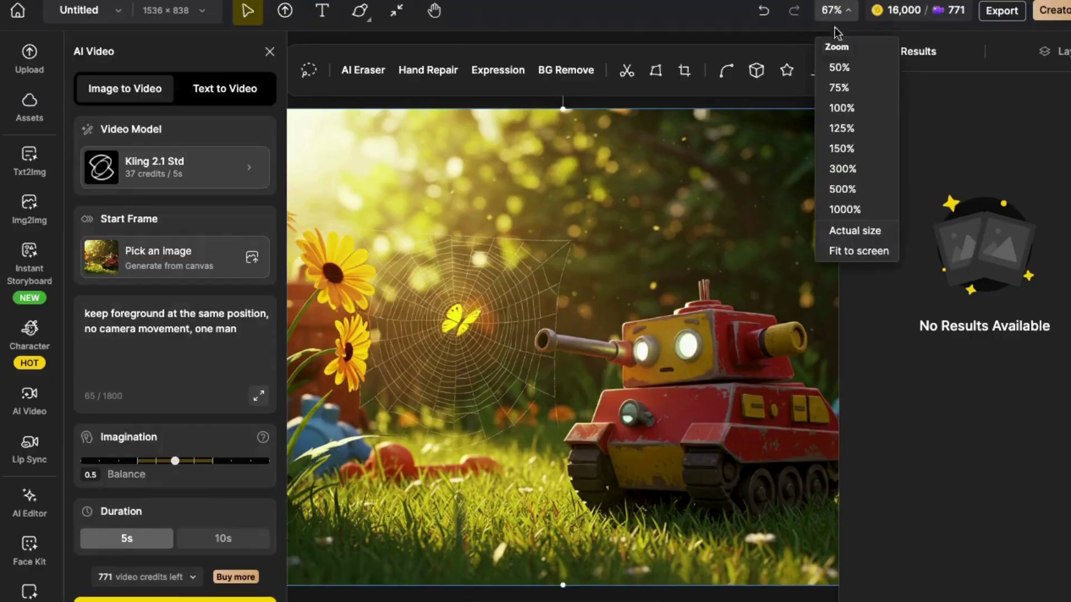
click(837, 63)
Step: Generate a 10s clip from the tank garden start frame with the close-up prompt
click(162, 265)
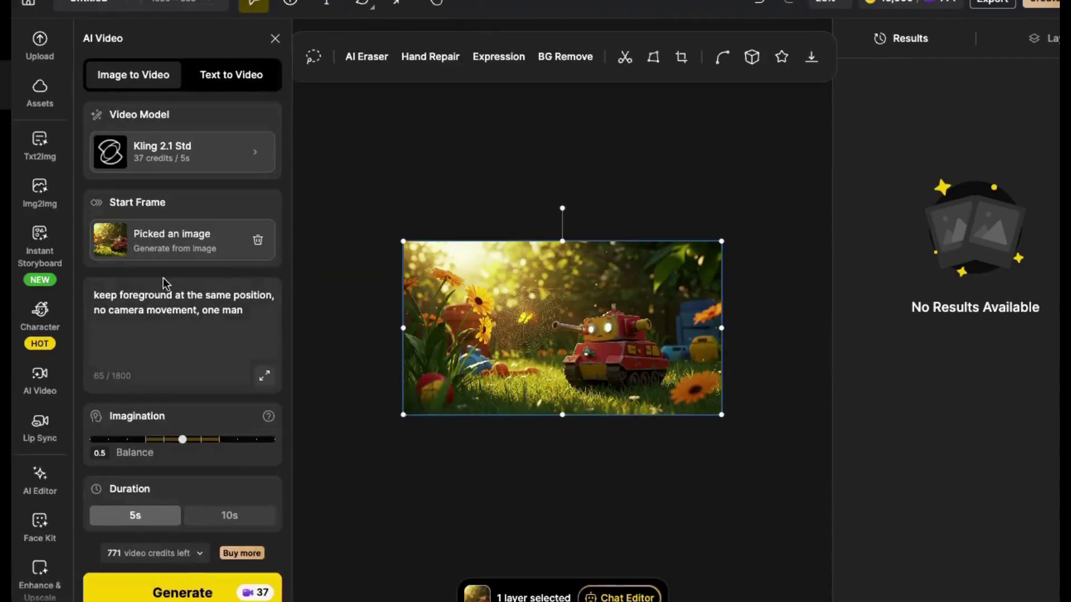
click(216, 316)
key(ctrl+a)
key(BackSpace)
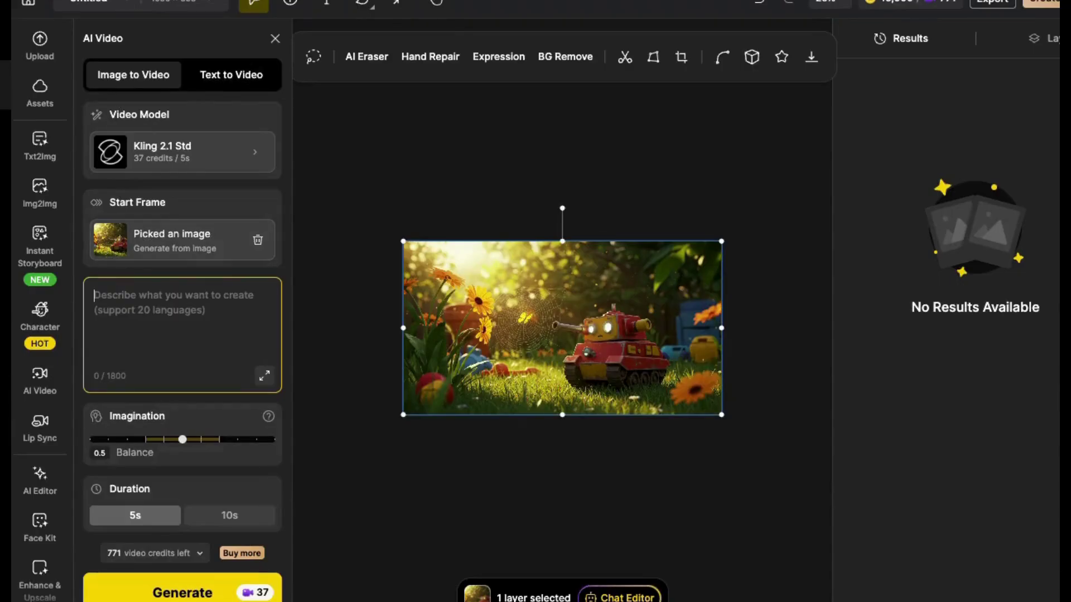
text(Close-up of Tank in the foreground, butterfly slightly blurred behind. Light lens flare, low angle facing up toward sun-dappled grass. Zoom in slowly.)
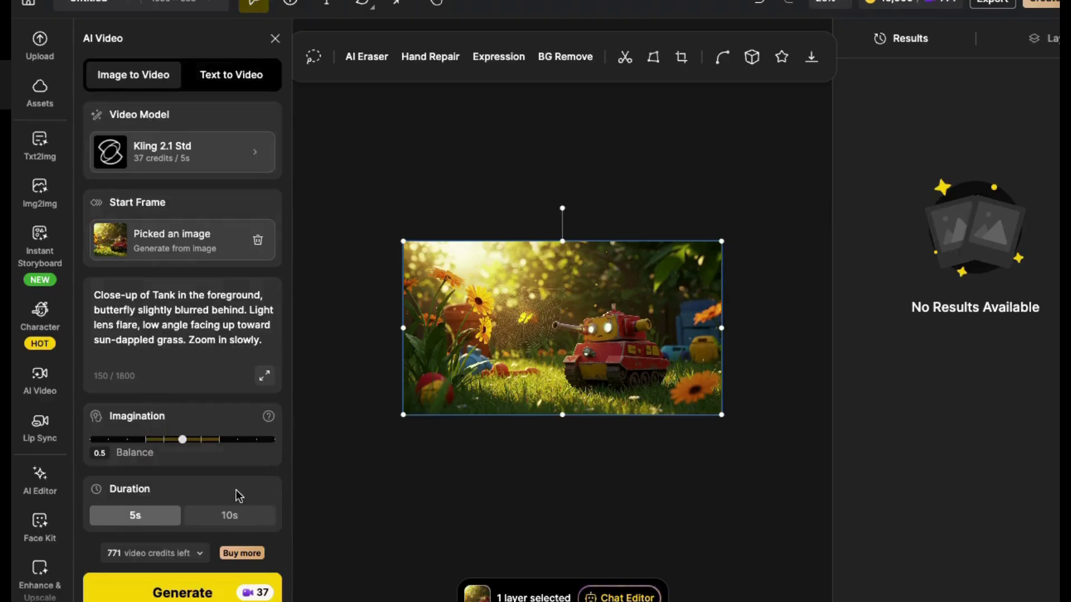
click(227, 515)
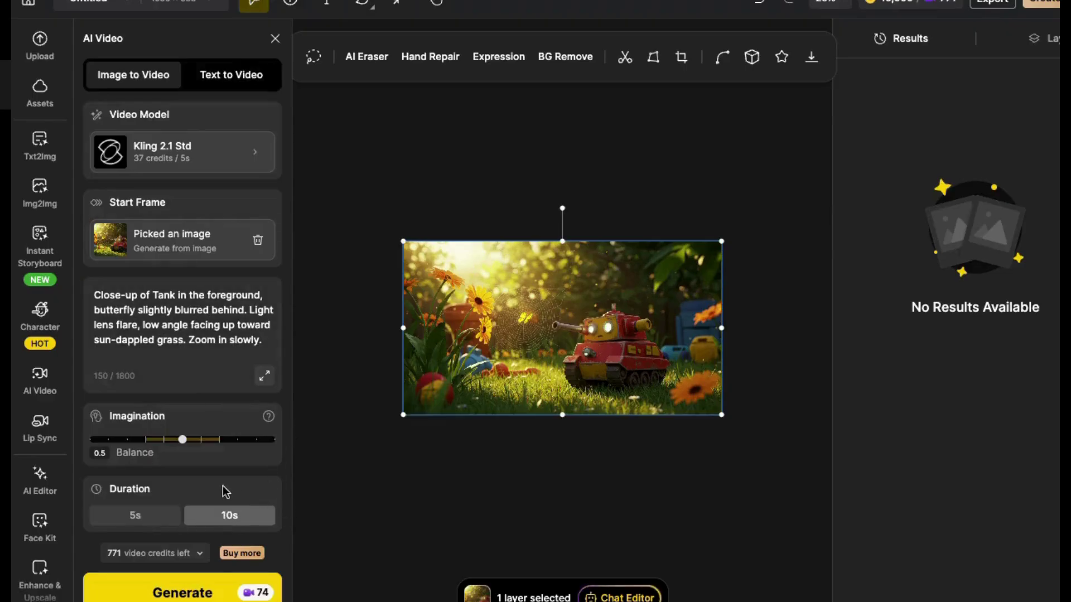
click(182, 592)
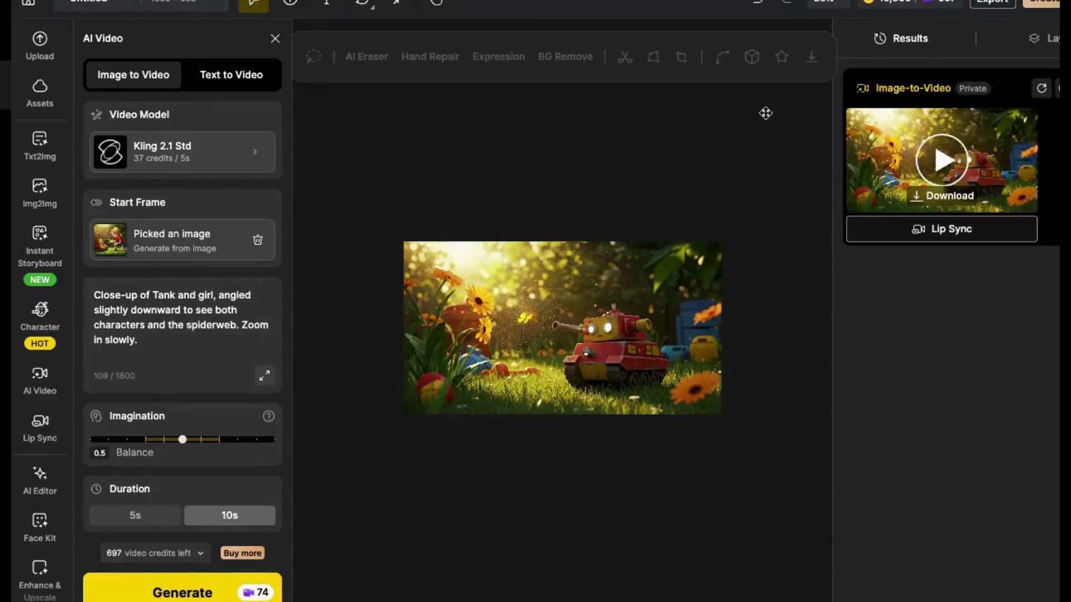
Step: Upload Image_fx (9).jpg as a new start frame and download the tank clip
click(259, 239)
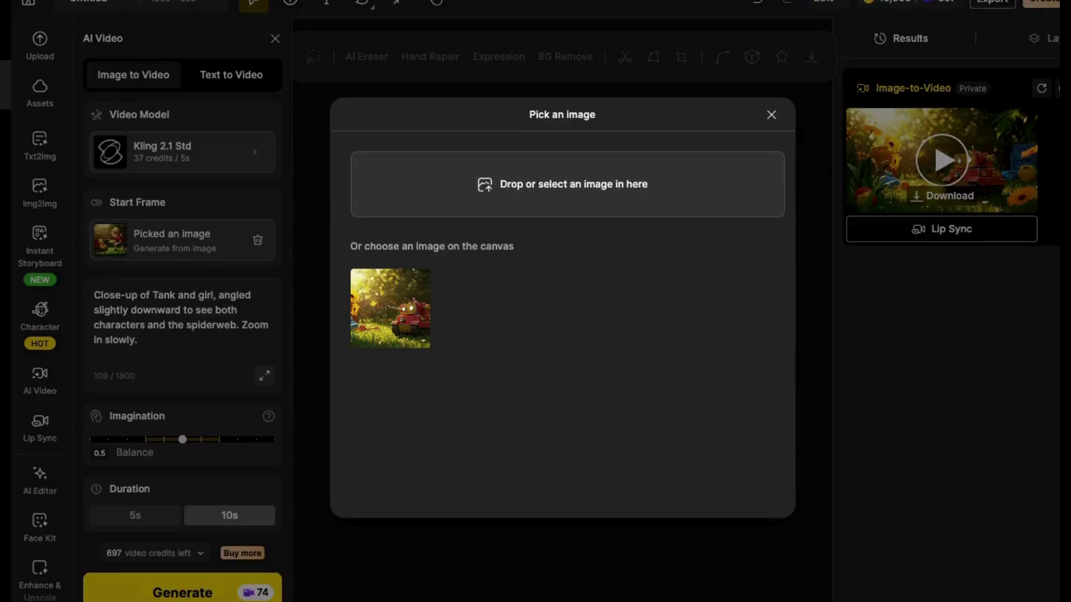
drag(240, 70, 436, 185)
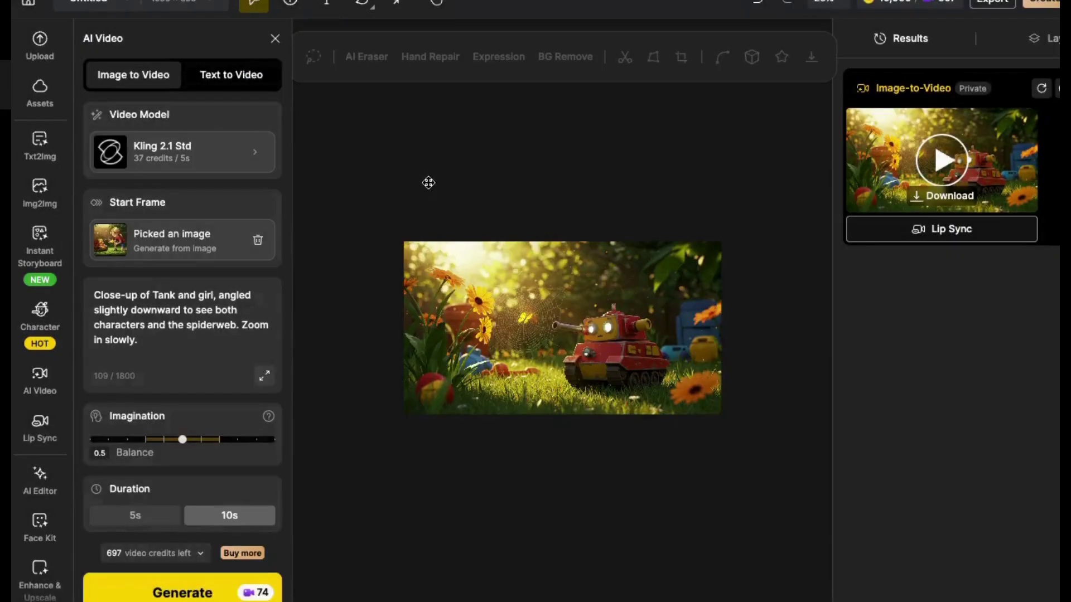
click(446, 390)
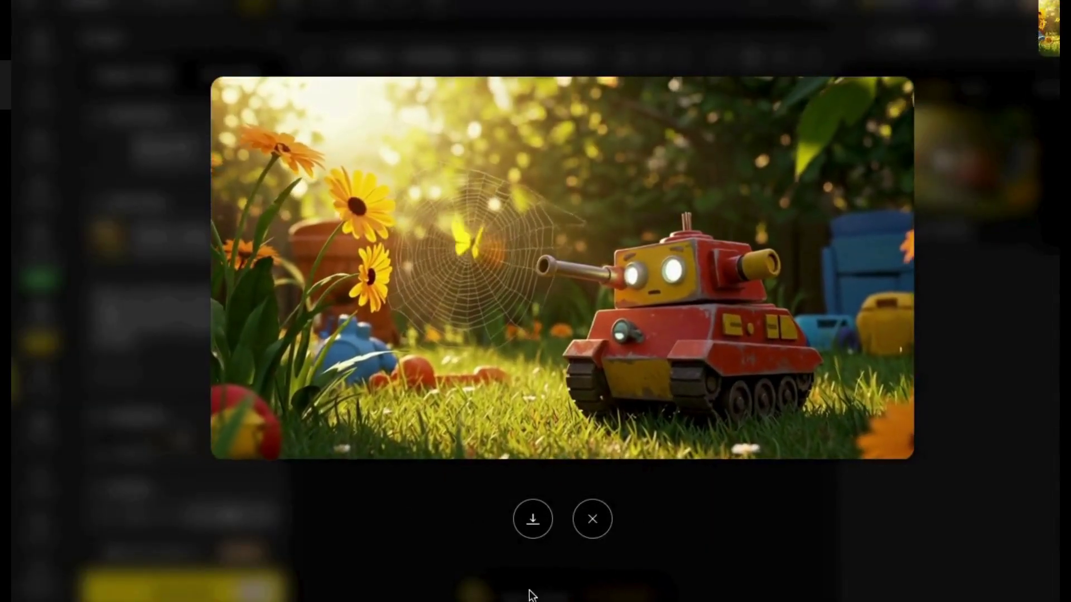
click(532, 518)
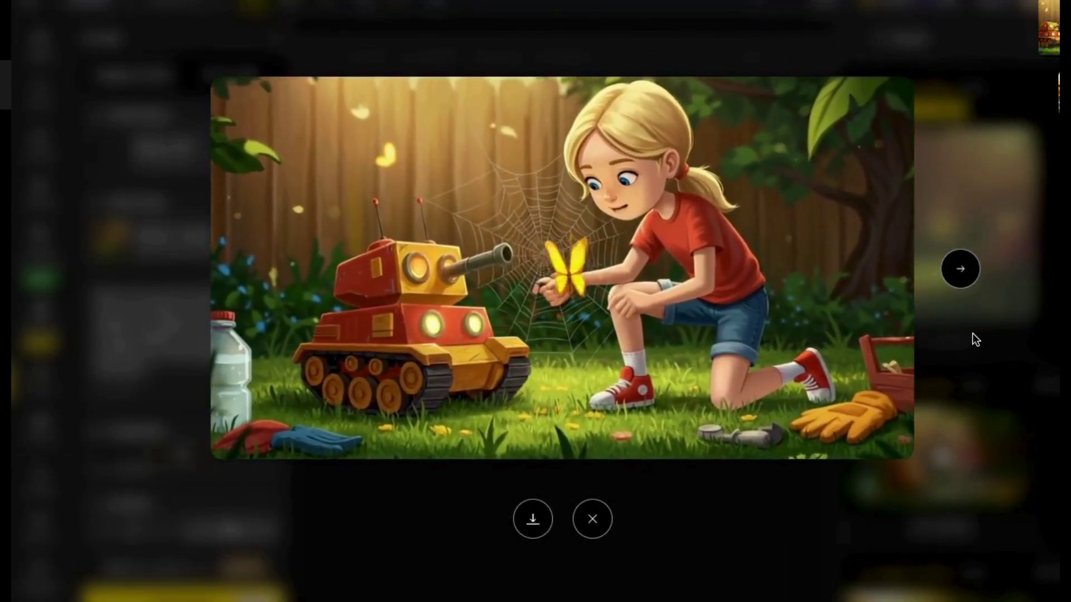
Step: Download the girl-and-tank clip and preview the newest result
mouse_move(784, 305)
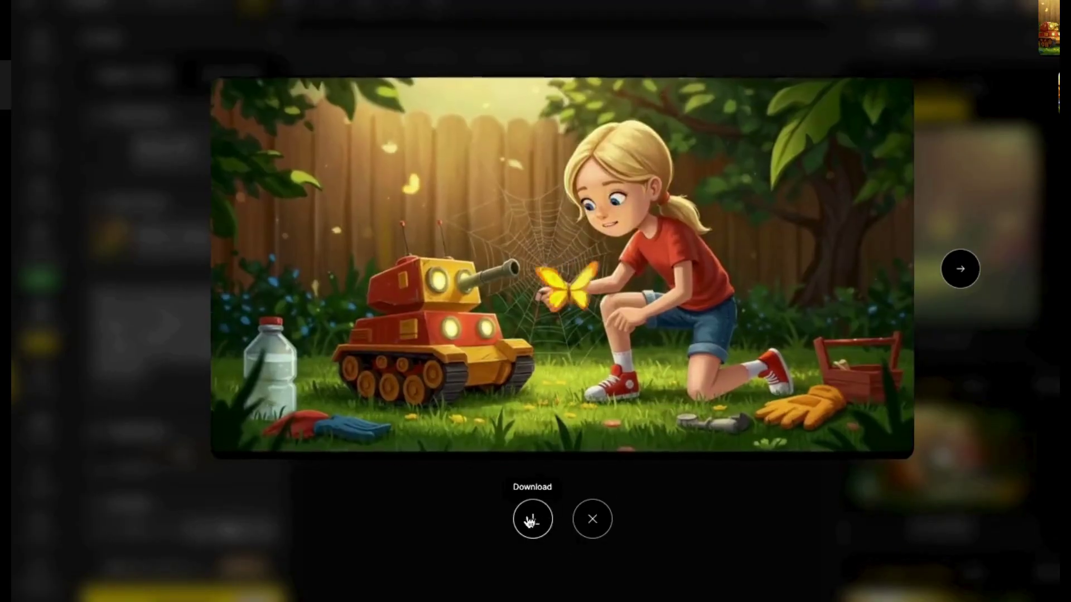
click(531, 519)
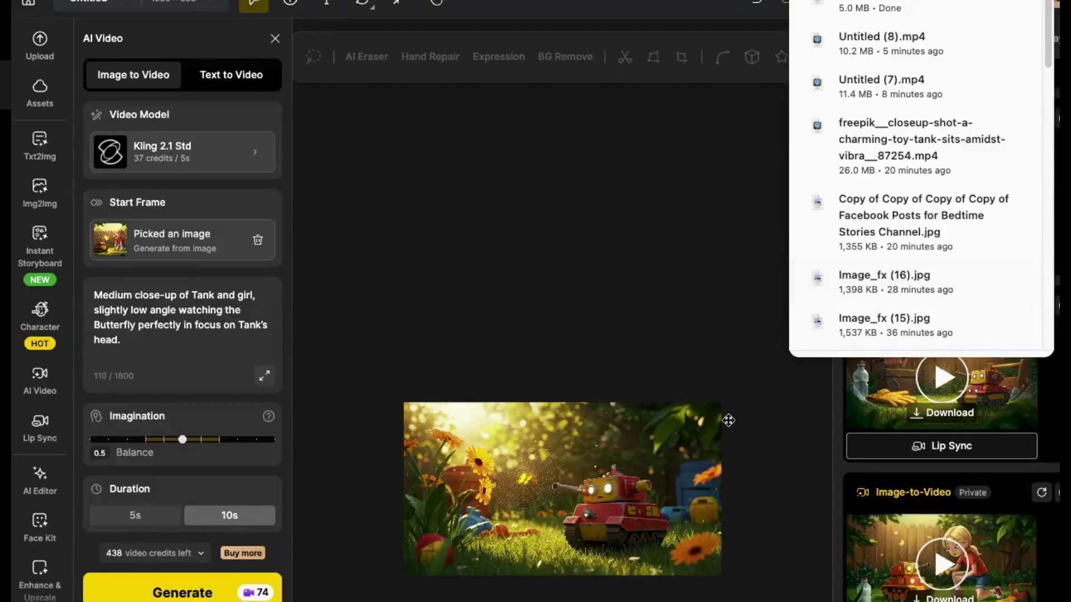
click(692, 287)
click(989, 182)
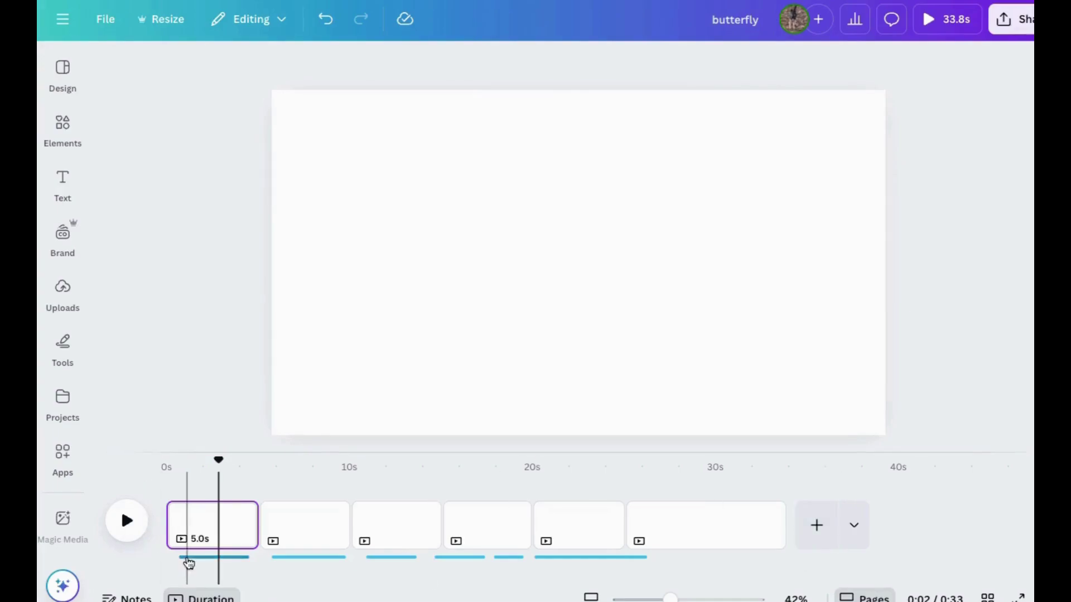
Step: Add a new final page and stretch it to 11.2 seconds
click(218, 561)
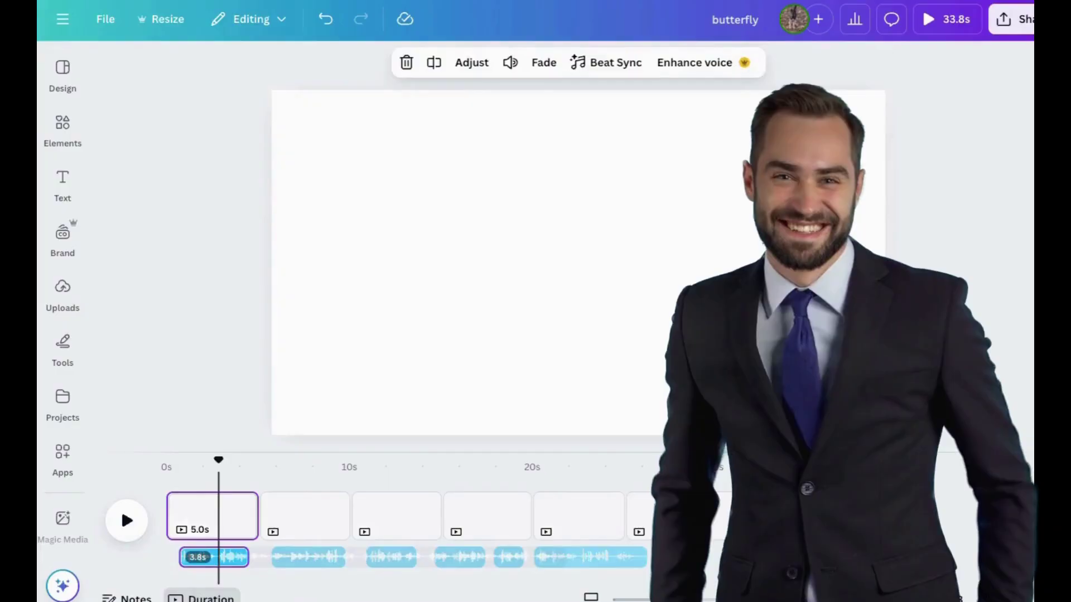
click(803, 512)
drag(876, 512, 969, 506)
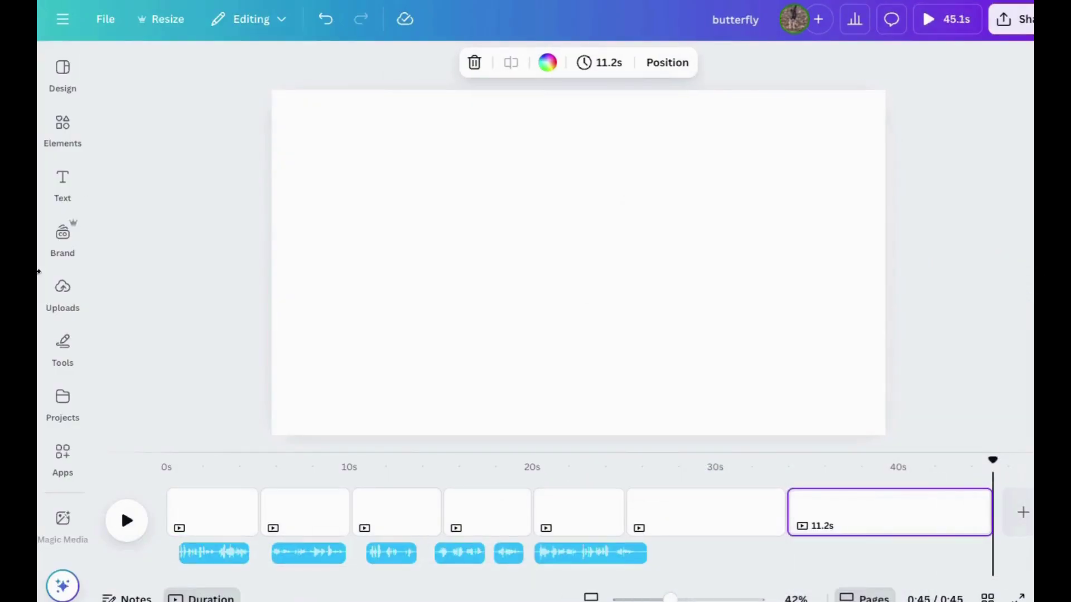
Step: Add the 0:12 narration to the last page, undo it, then upload the downloaded MP4 clips
click(63, 288)
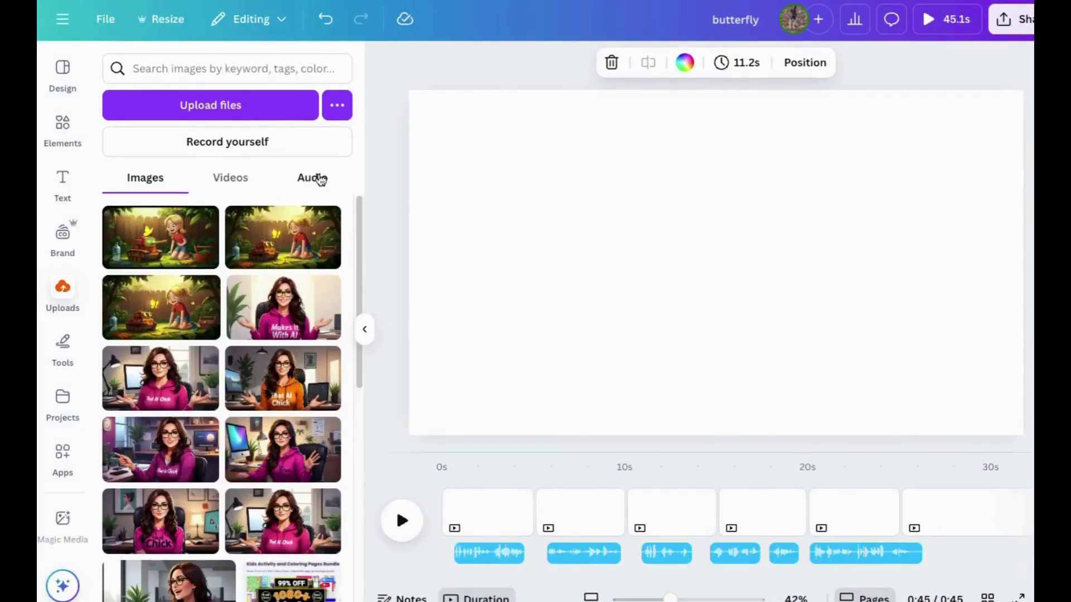
click(313, 178)
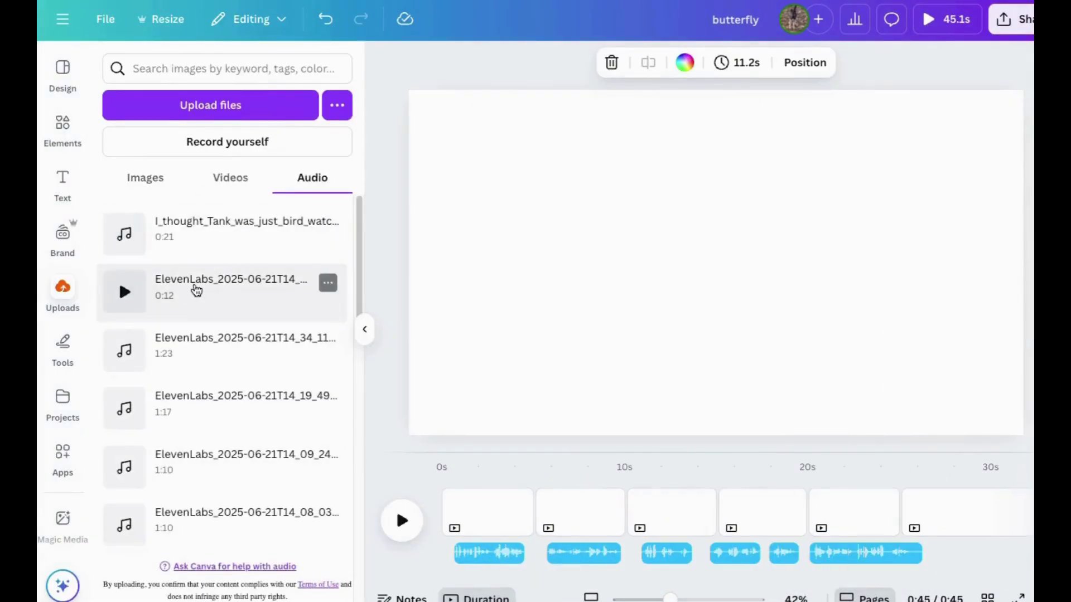
drag(471, 580, 812, 581)
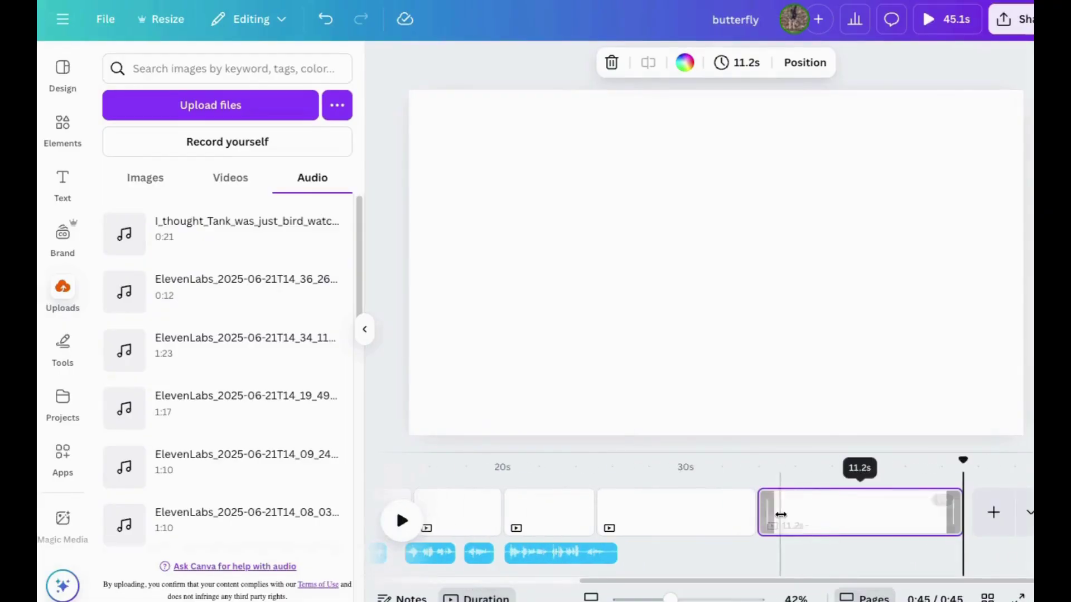
click(780, 514)
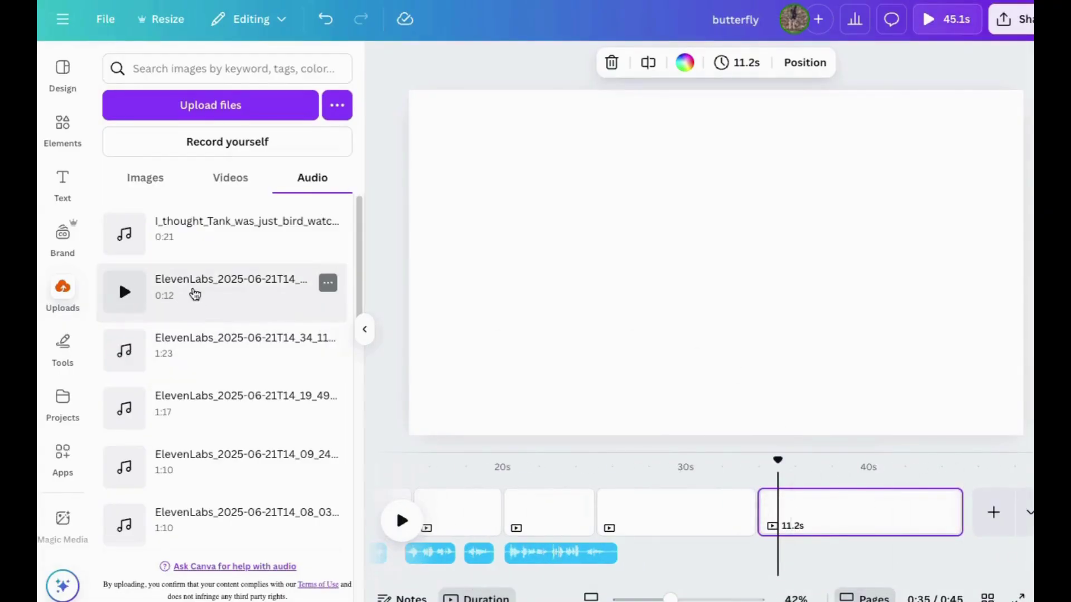
click(195, 294)
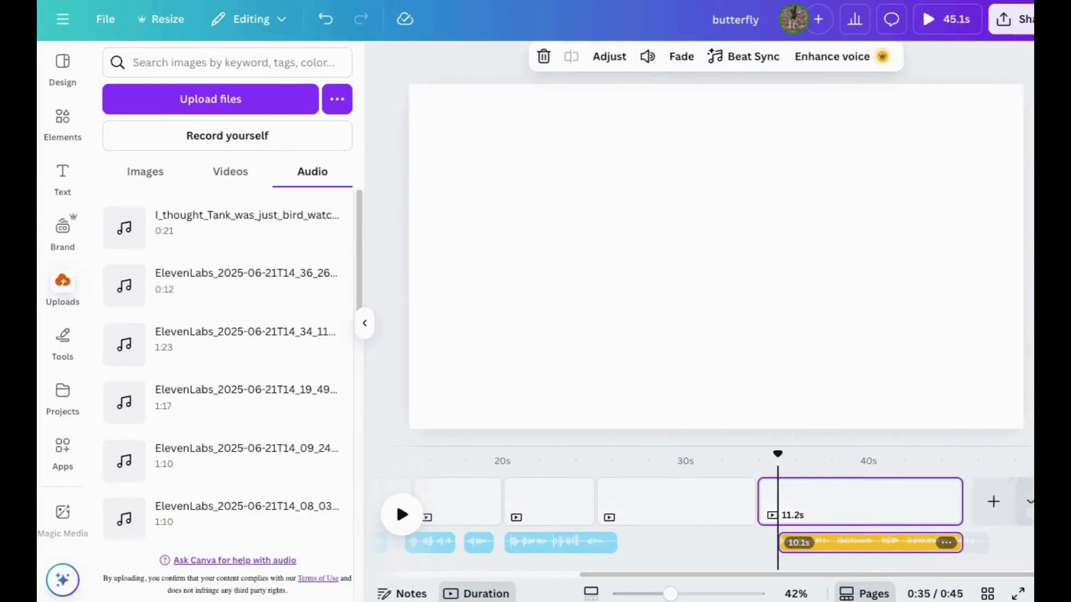
drag(960, 502, 1023, 502)
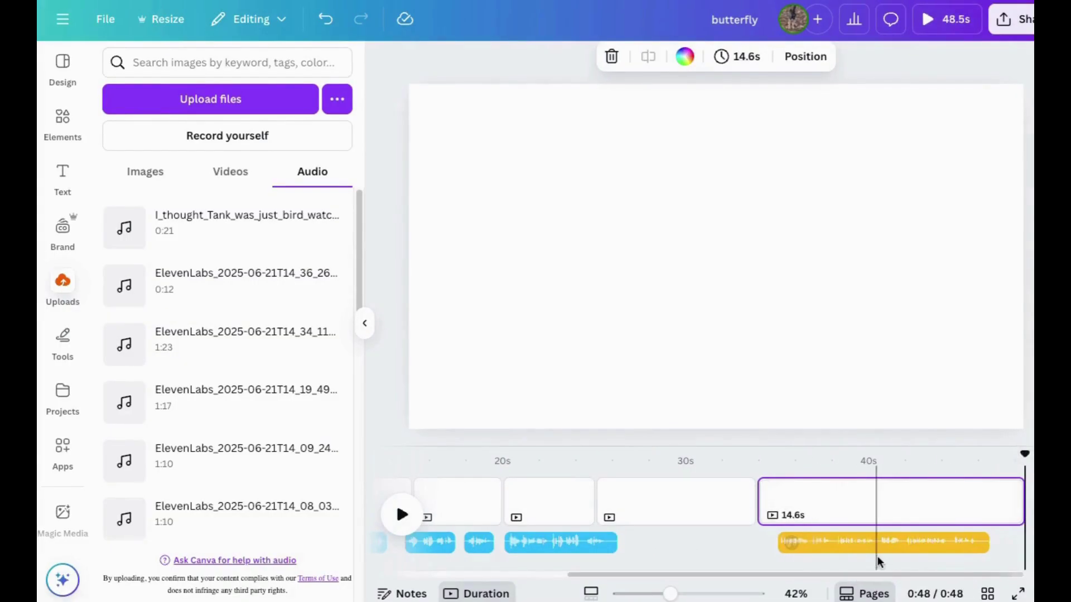
click(325, 19)
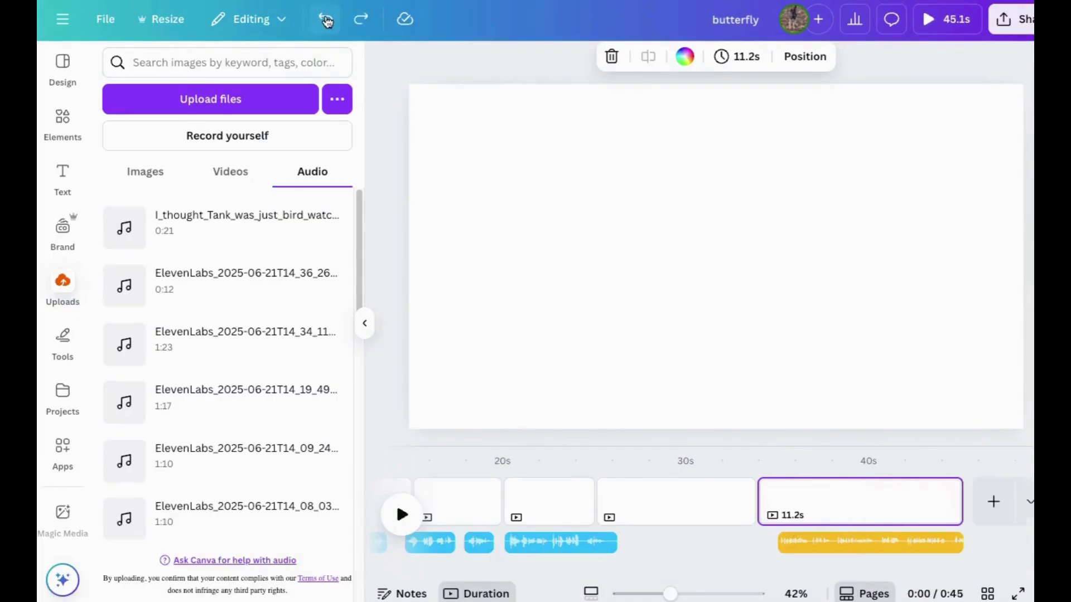
click(325, 19)
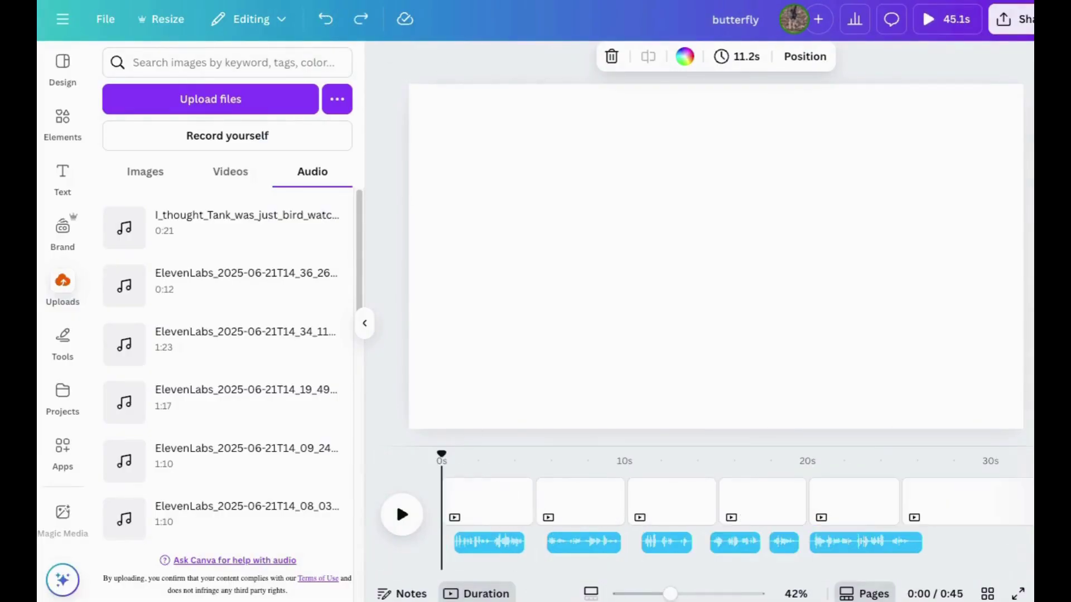
drag(39, 223, 229, 273)
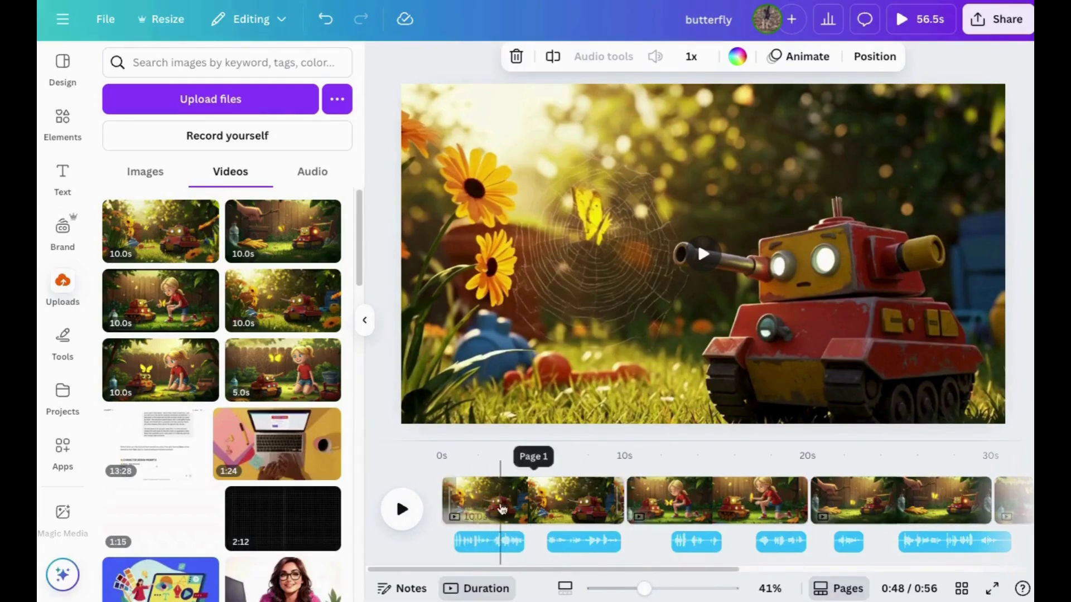
Step: Add a 0.5-second Dissolve between the first two pages and apply it to all pages
click(624, 491)
click(222, 162)
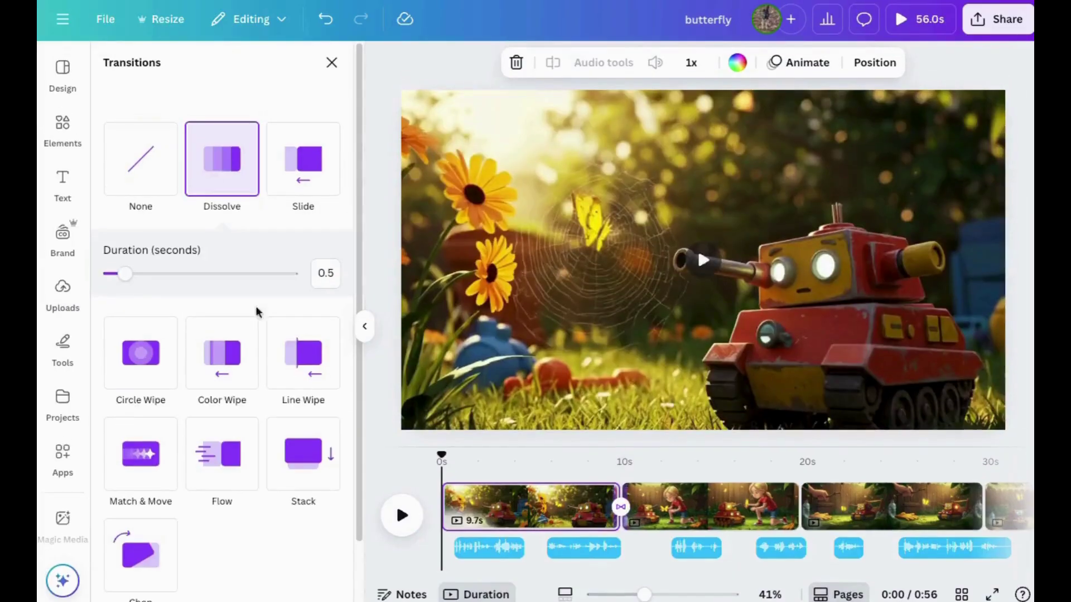
scroll(258, 311, down, 3)
click(234, 581)
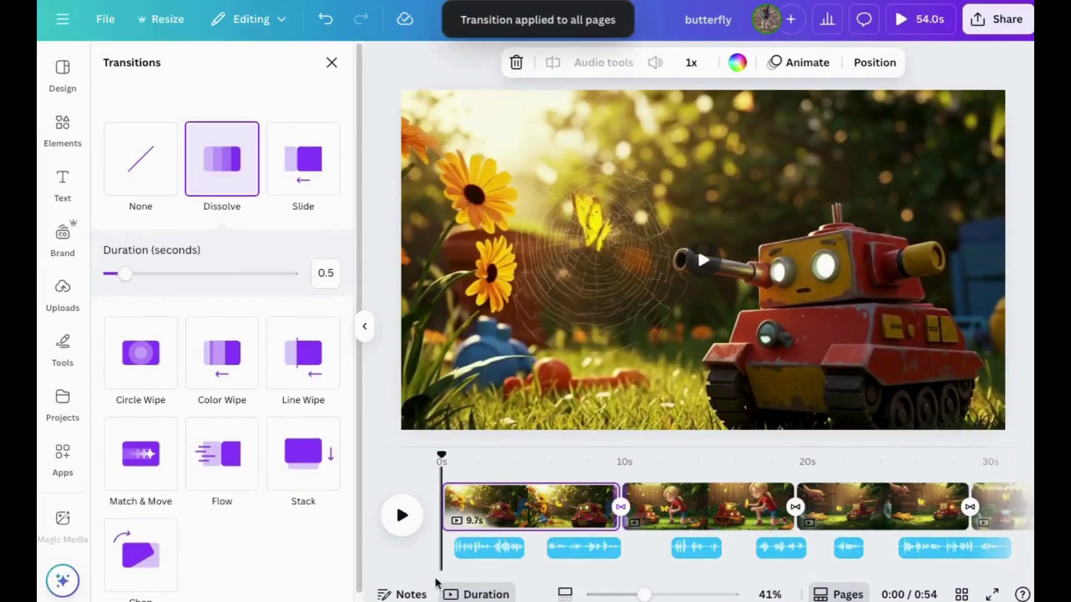
scroll(731, 573, right, 10)
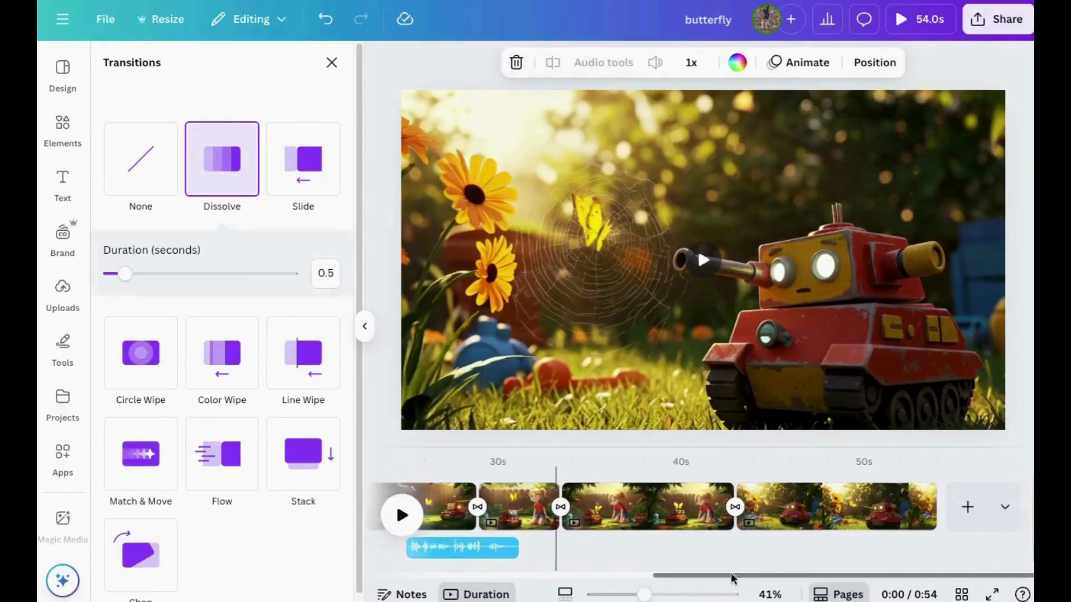
scroll(731, 573, left, 10)
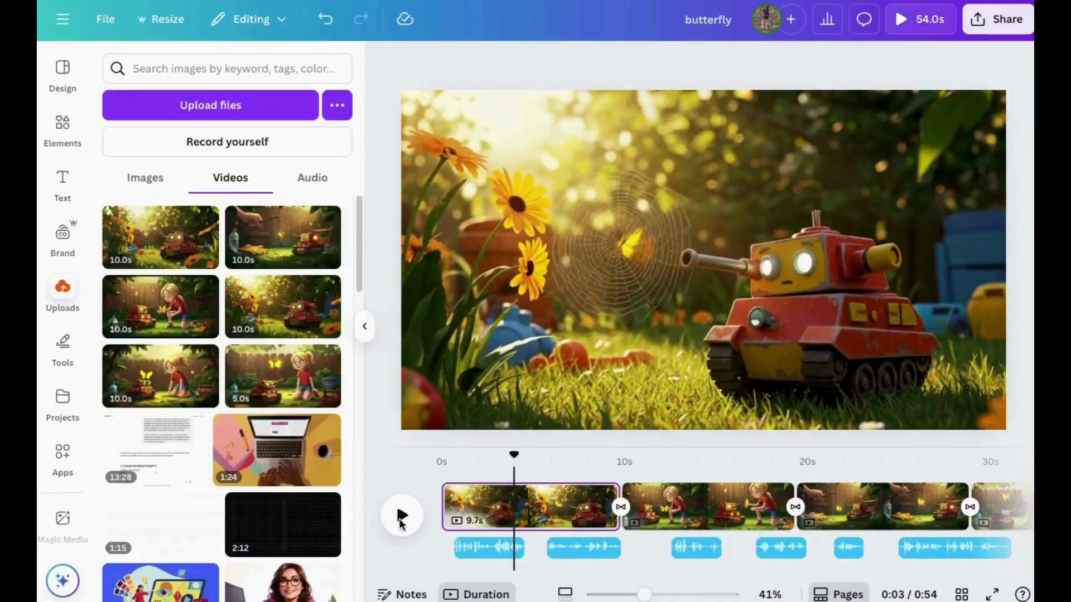
Step: Split the first scene at the playhead, join it with a Dissolve, and shift the first narration later
click(401, 514)
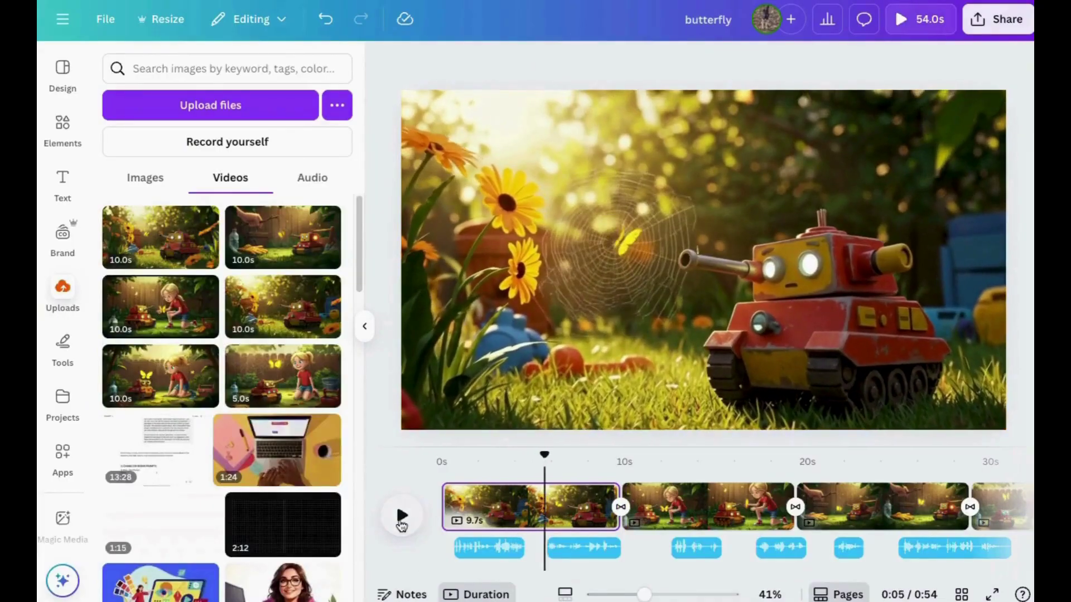
right_click(539, 501)
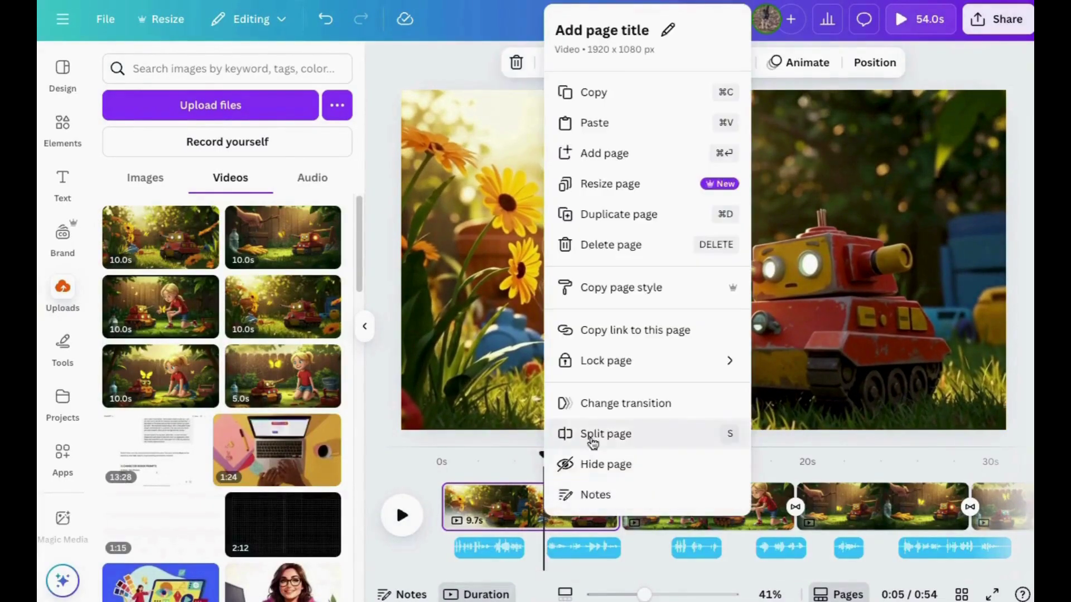
click(590, 435)
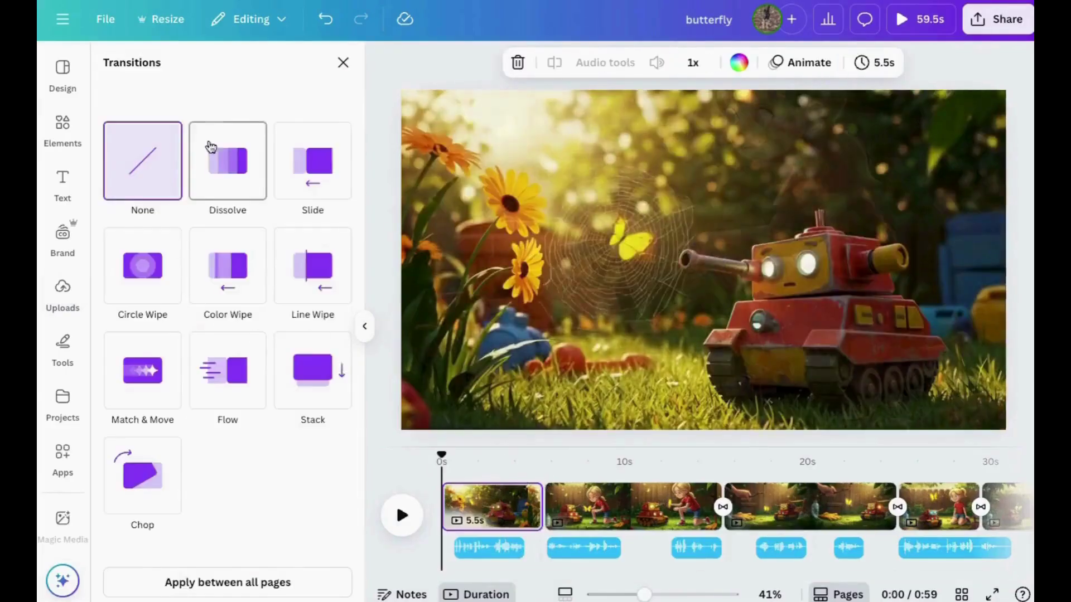
click(208, 148)
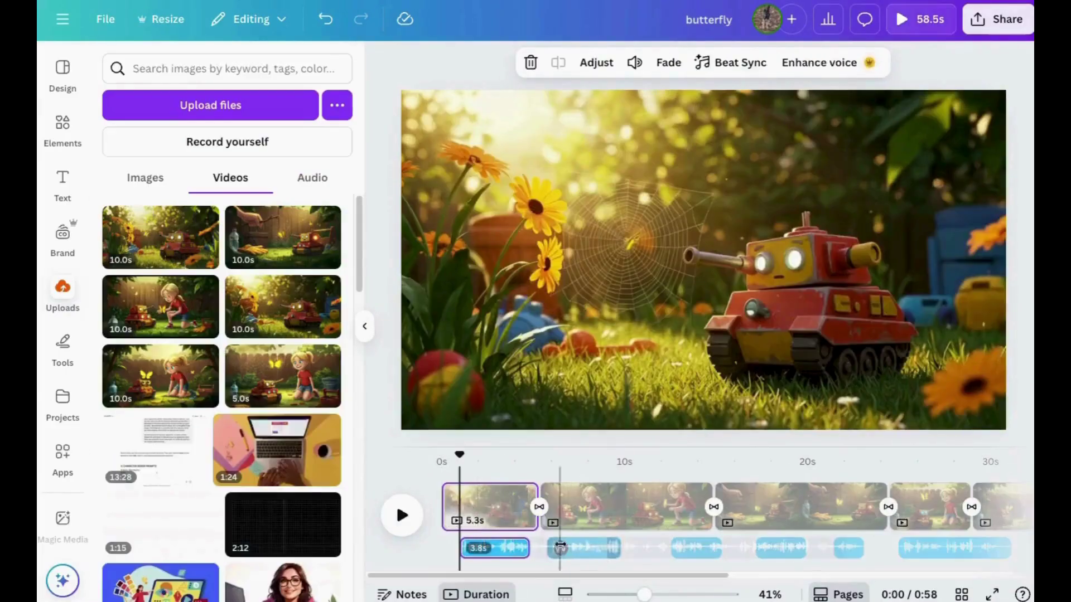
drag(560, 546, 569, 546)
Step: Split the second scene at about 9 seconds to match the narration
click(402, 514)
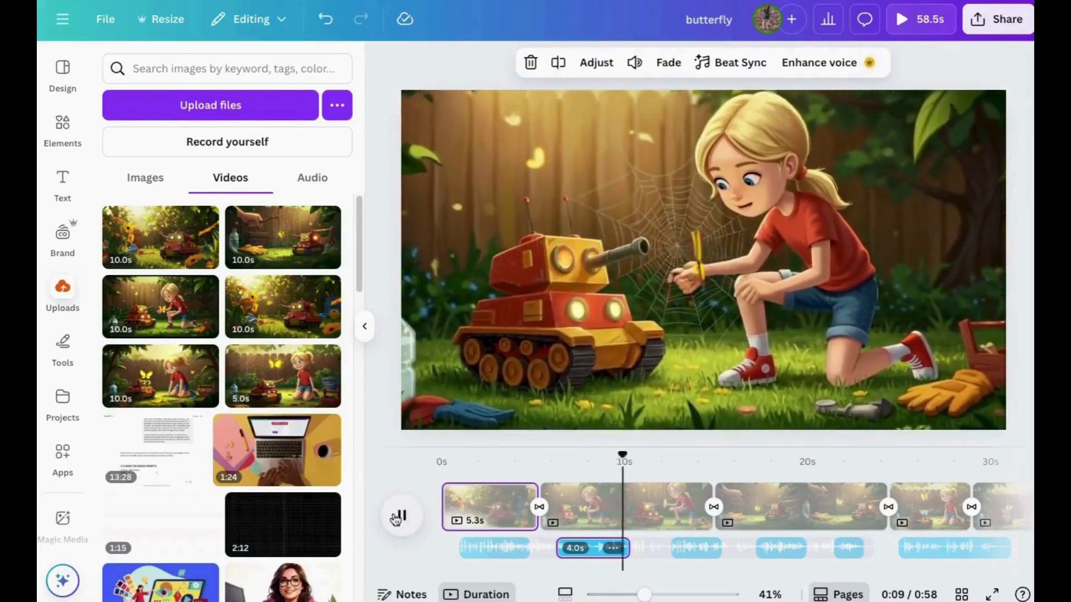
click(397, 516)
drag(647, 466, 611, 467)
click(402, 515)
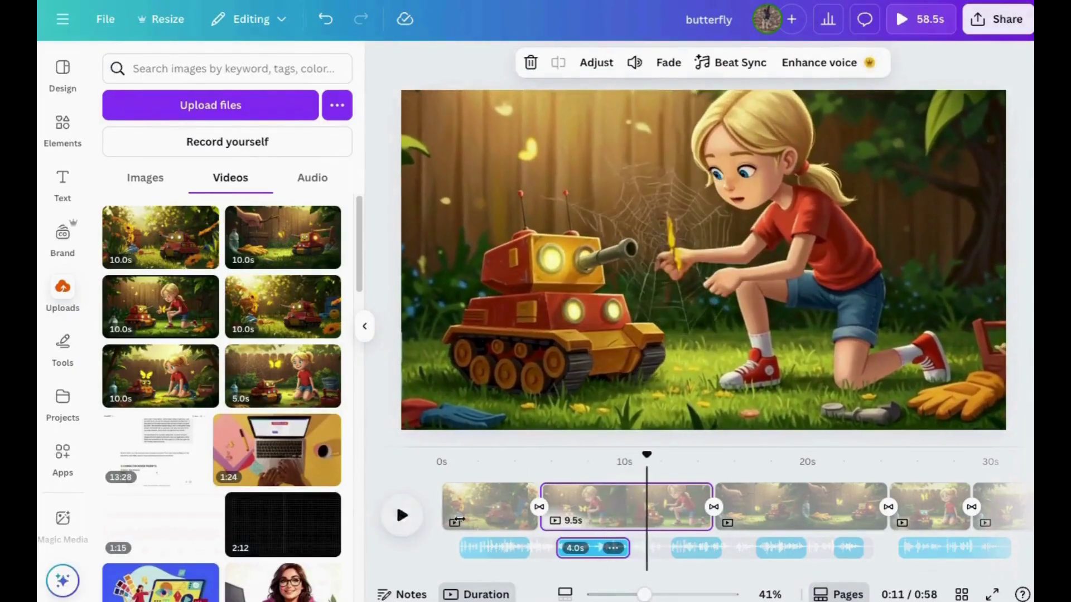
right_click(646, 505)
click(720, 433)
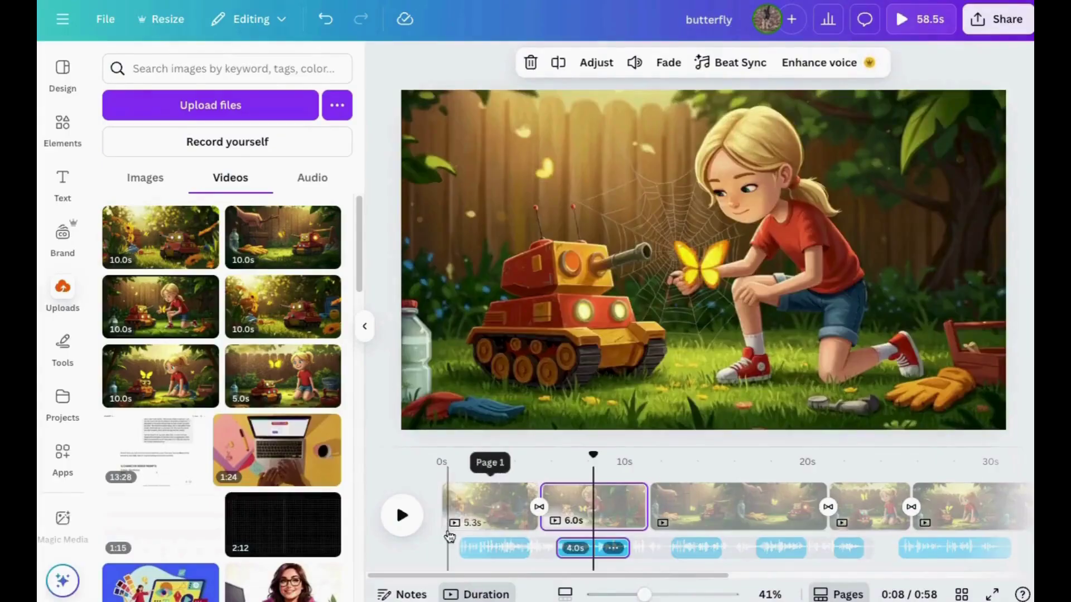
Step: Add a Dissolve transition between scenes two and three
click(451, 518)
click(402, 516)
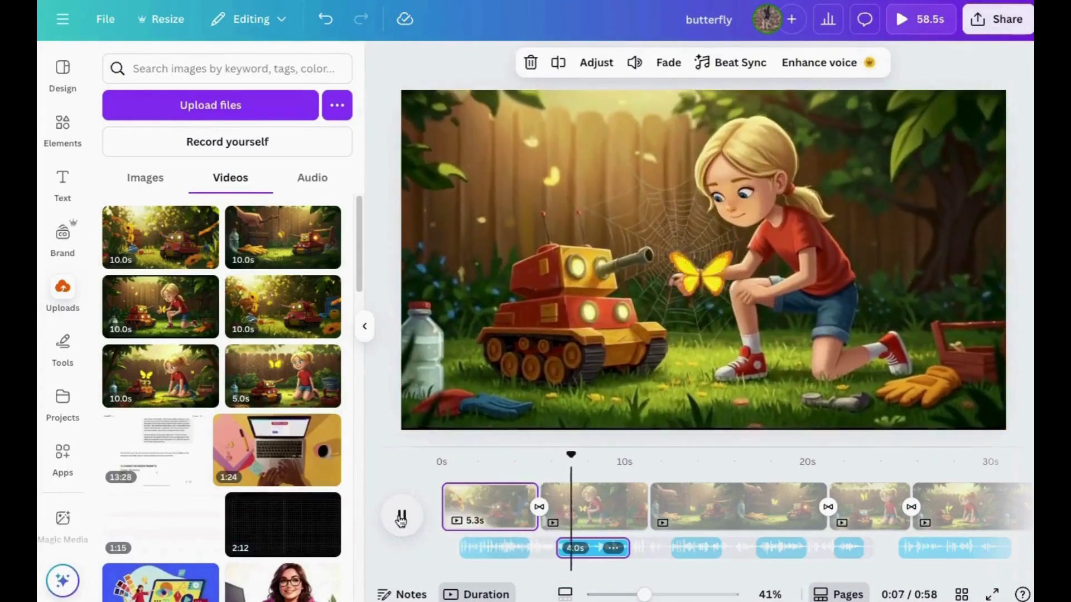
click(402, 515)
click(649, 507)
click(222, 159)
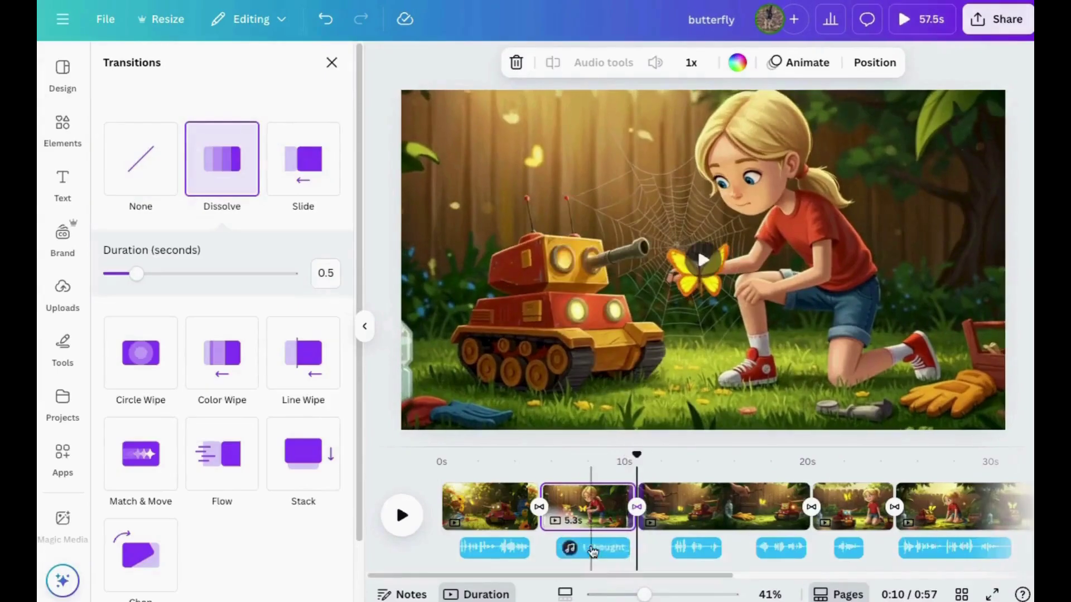
Step: Trim the hand-and-stick scene by splitting it at the cut point and deleting the tail
click(593, 551)
click(403, 515)
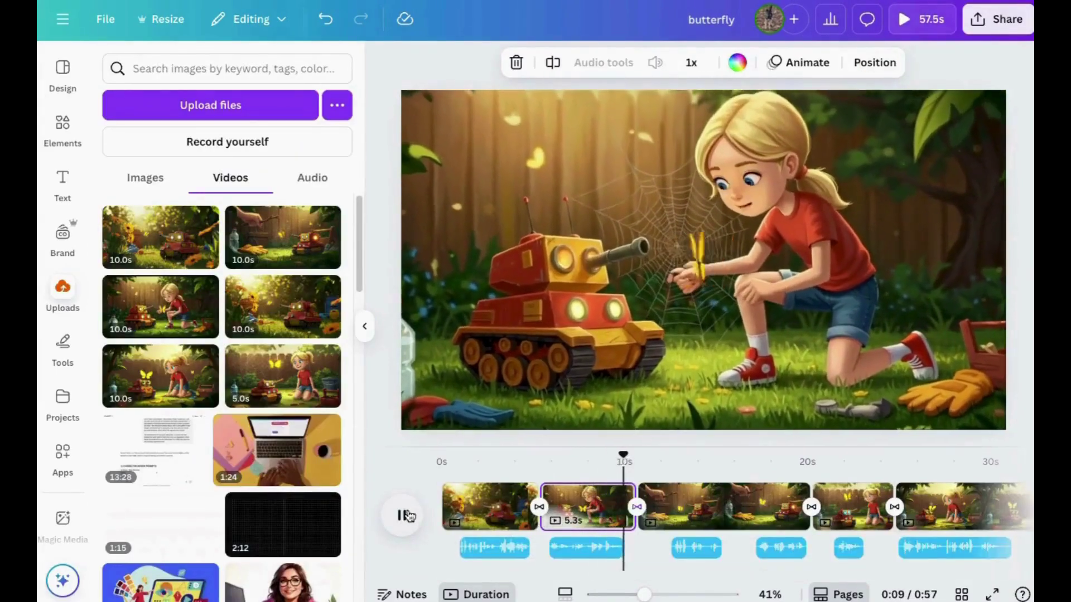
click(401, 515)
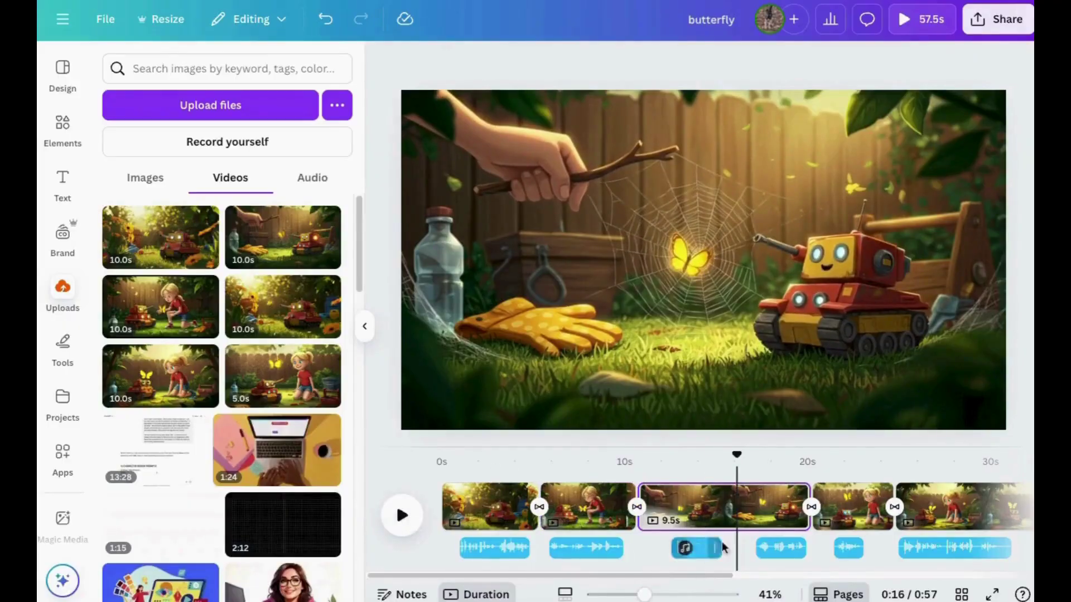
key(s)
key(Delete)
click(575, 537)
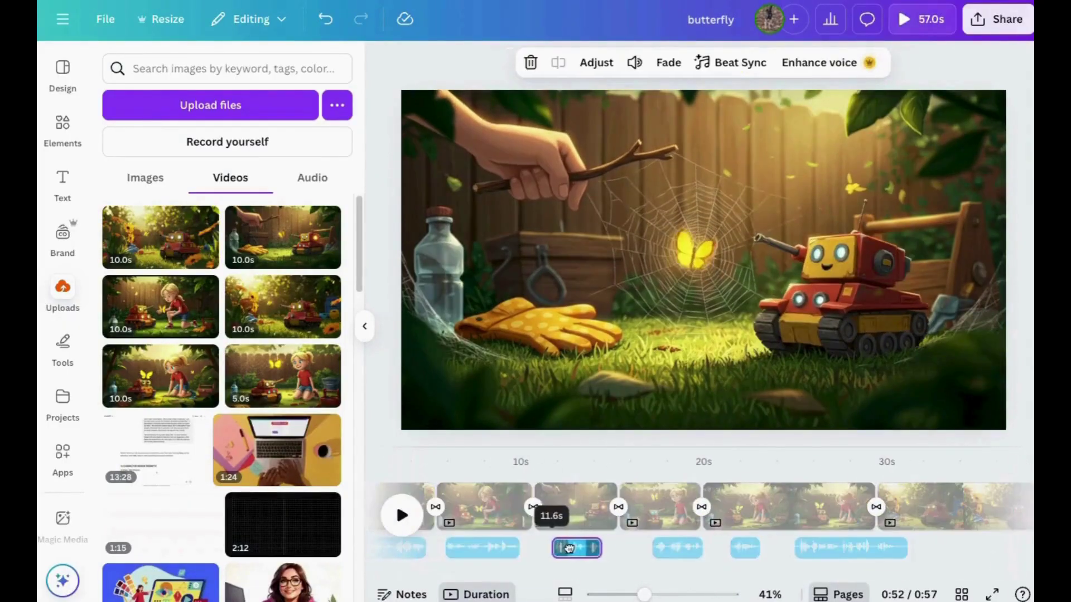
click(401, 518)
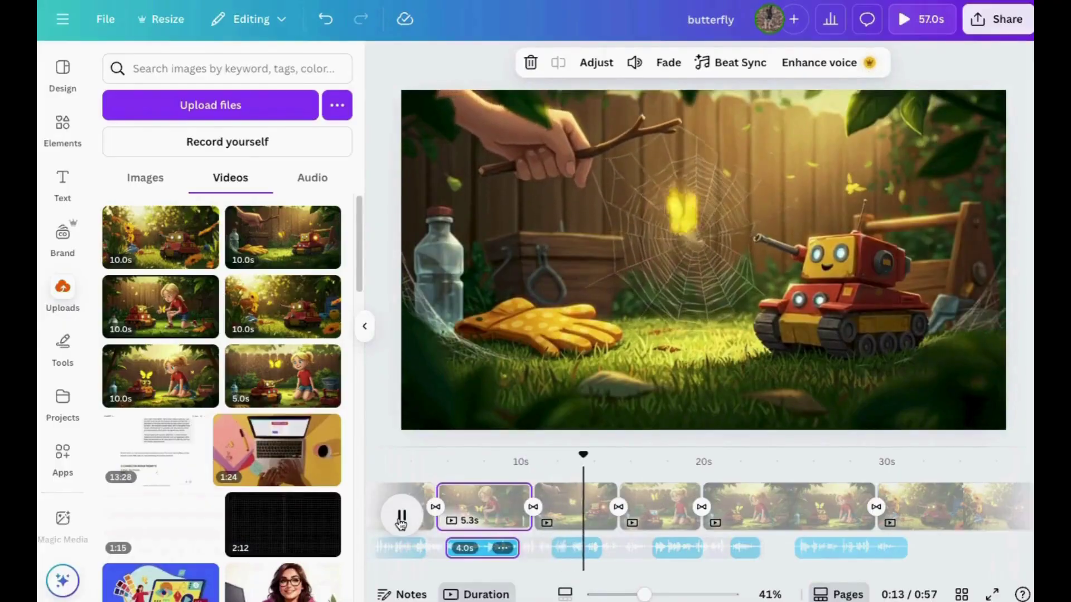
Step: Move one narration clip to start at 16.3s and the last one under page 5
click(402, 515)
drag(681, 549, 666, 552)
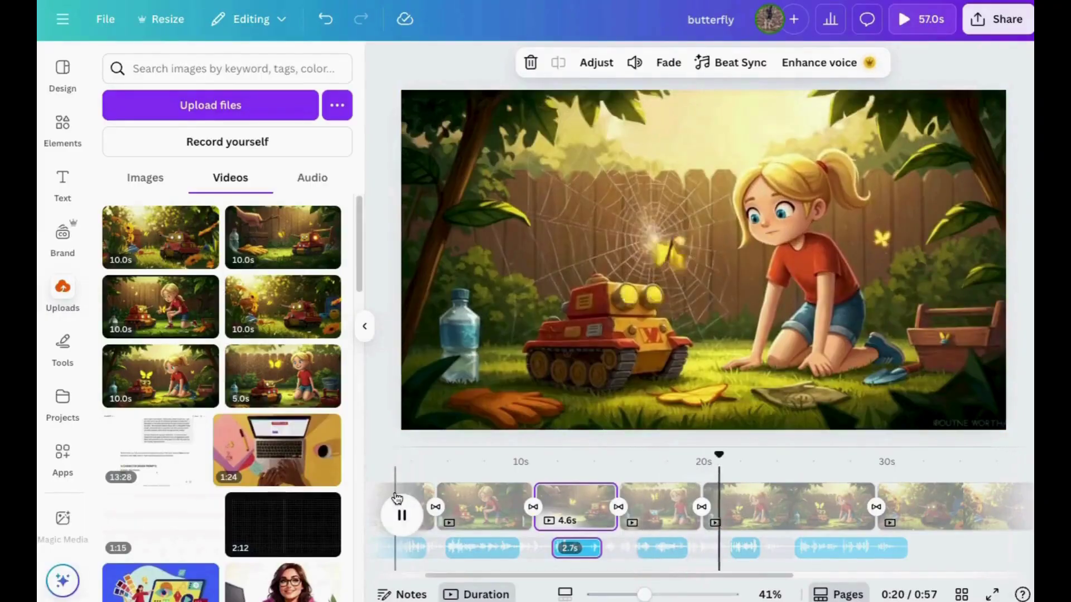
click(400, 515)
drag(847, 548, 809, 548)
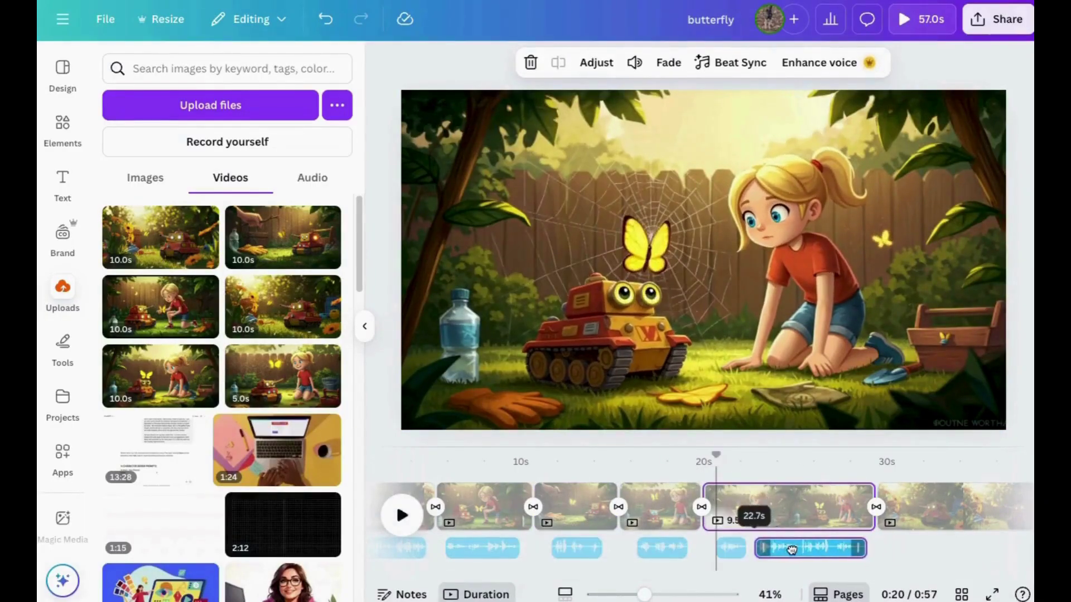
Step: Replay from the fourth scene around 0:17 to check the narration alignment
click(662, 528)
click(402, 516)
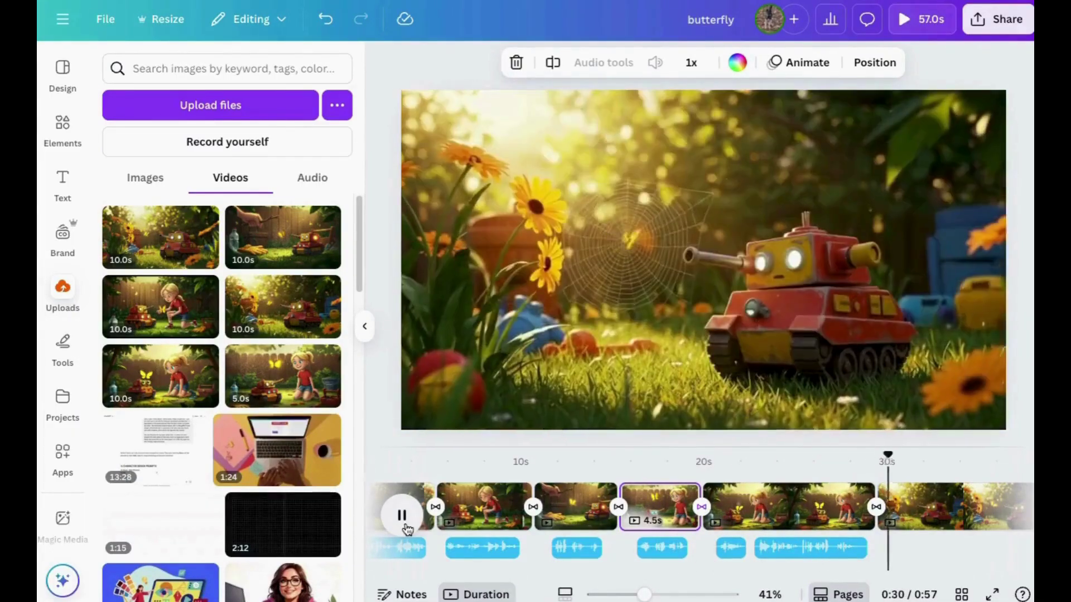
click(401, 514)
click(403, 514)
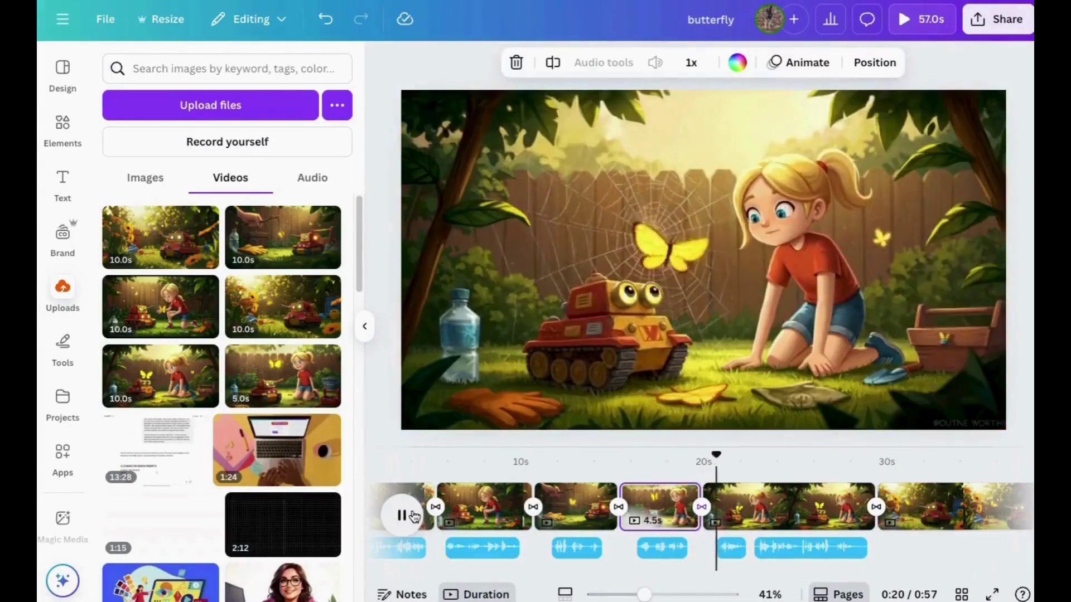
click(412, 515)
right_click(800, 501)
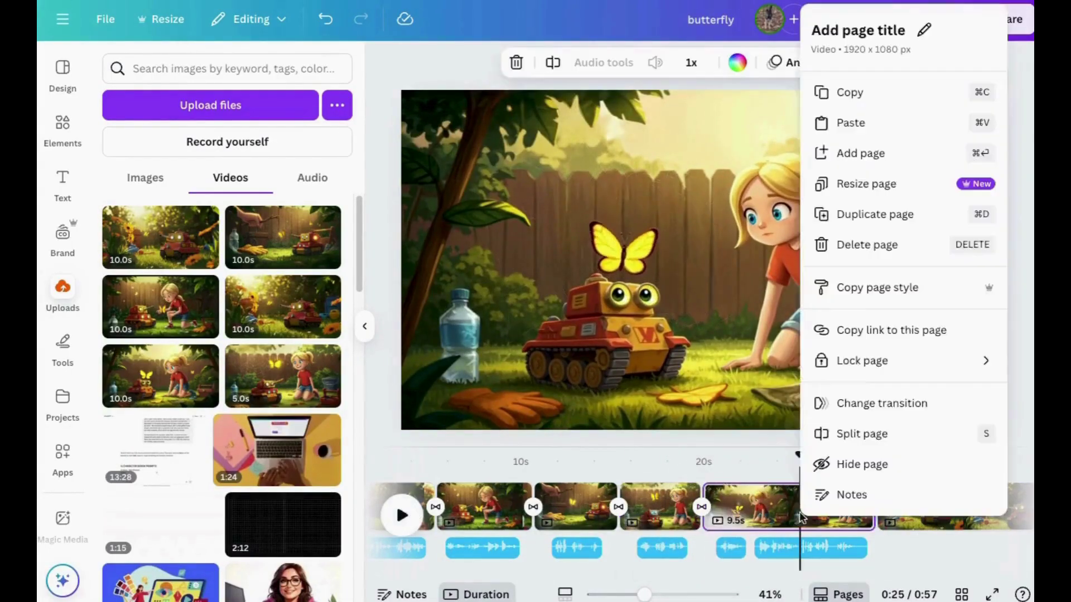
click(560, 526)
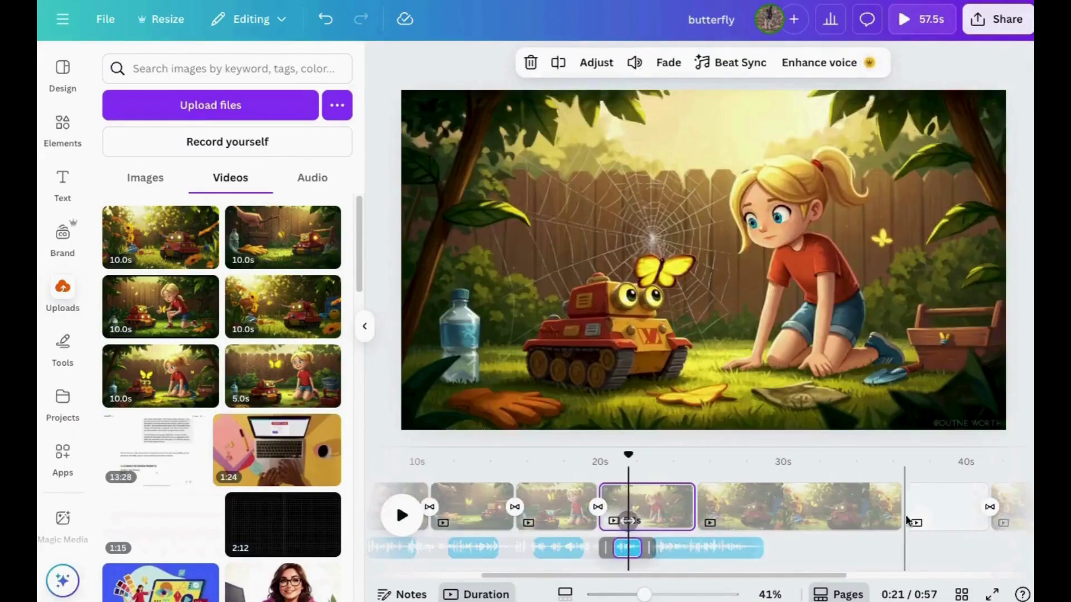
Step: Trim the fifth scene to 4.7 seconds and add a 1-second black page after it
drag(901, 506, 782, 509)
click(781, 495)
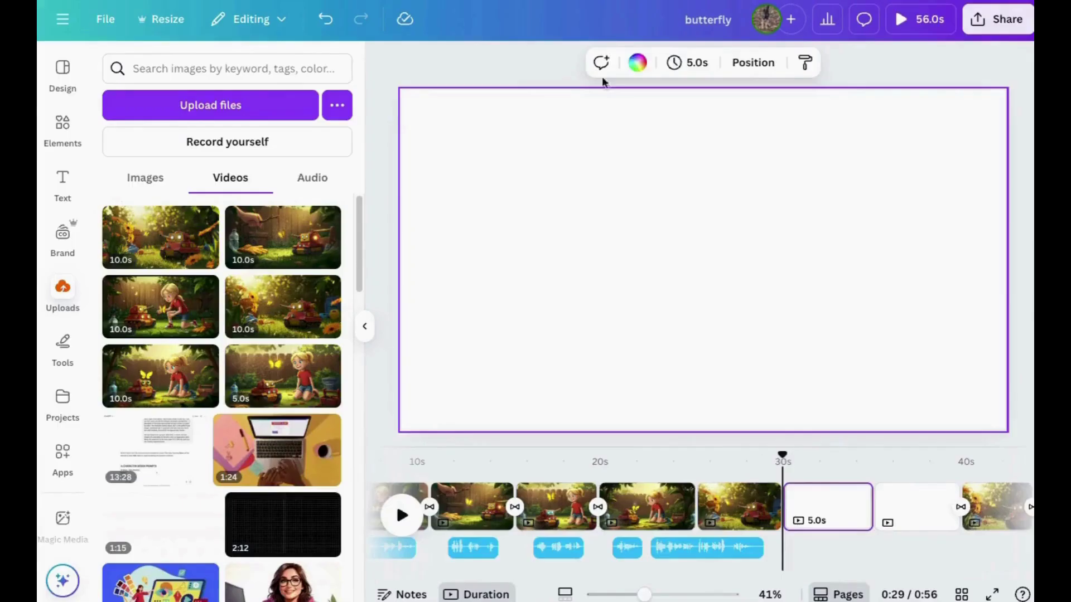
click(638, 62)
click(187, 273)
drag(864, 511, 793, 508)
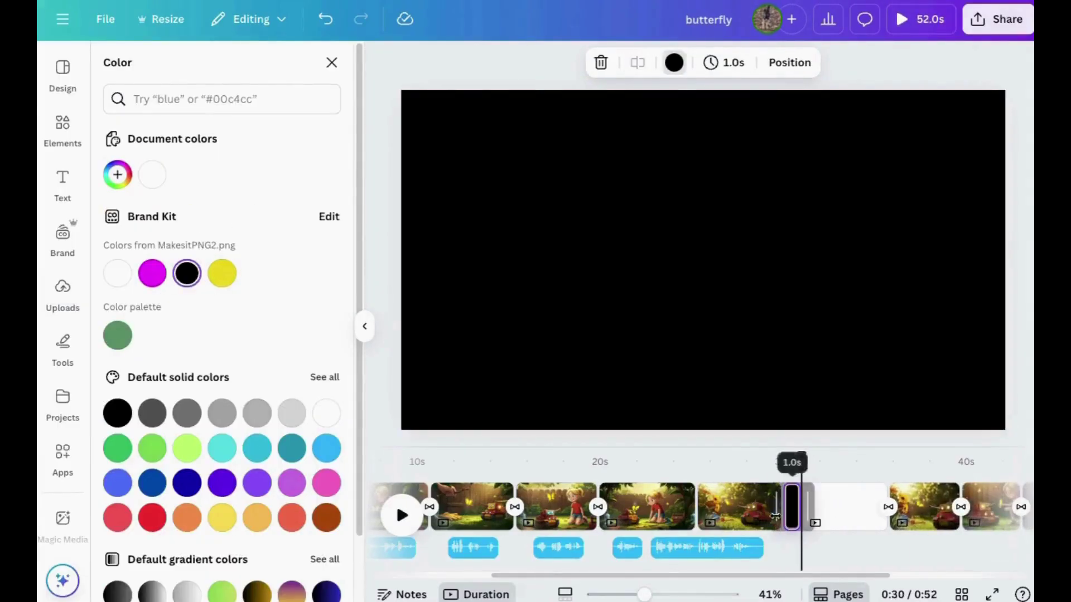
Step: Add a half-second Dissolve before the black page and play back the ending
click(565, 594)
click(566, 595)
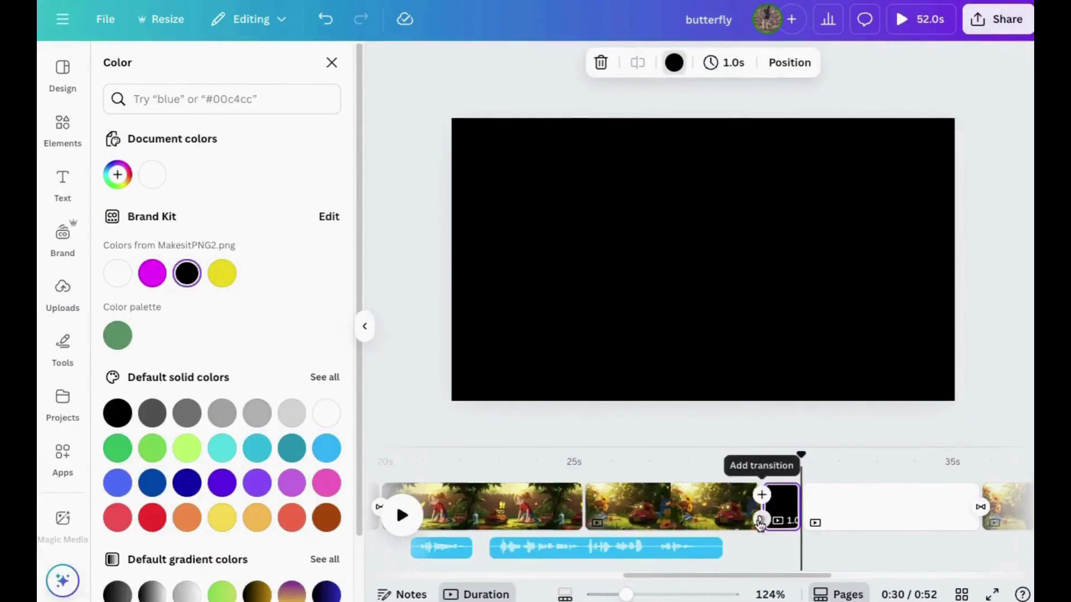
click(758, 492)
click(221, 159)
drag(278, 273, 291, 275)
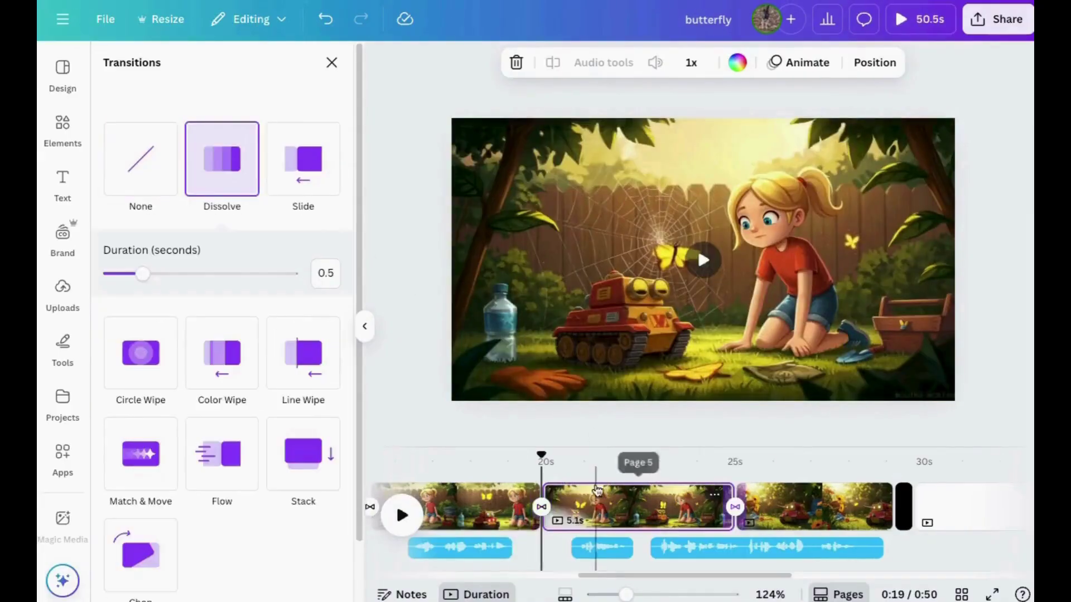
click(401, 515)
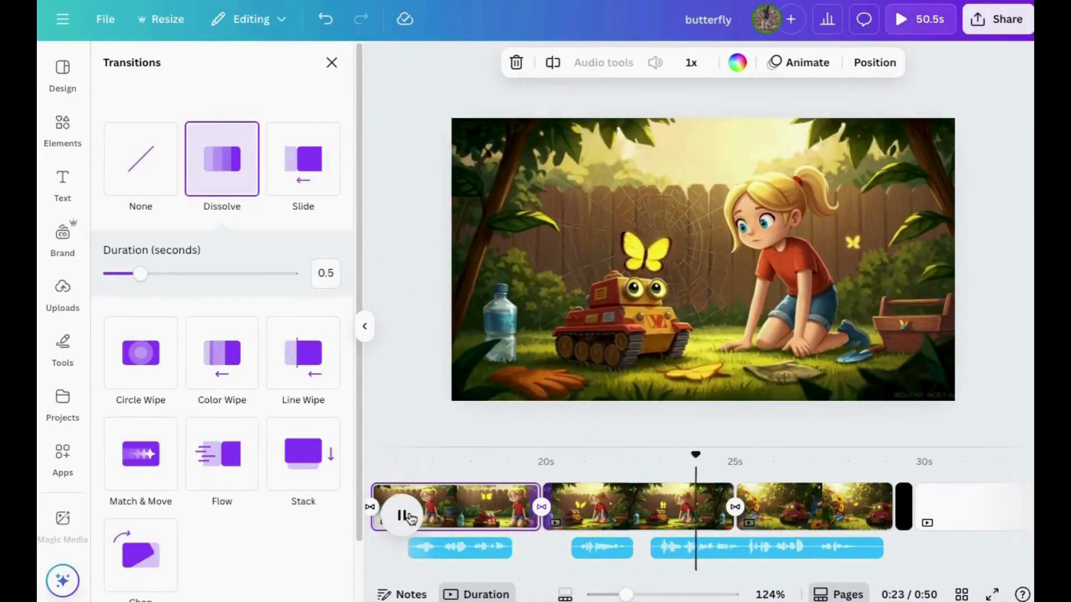
click(402, 515)
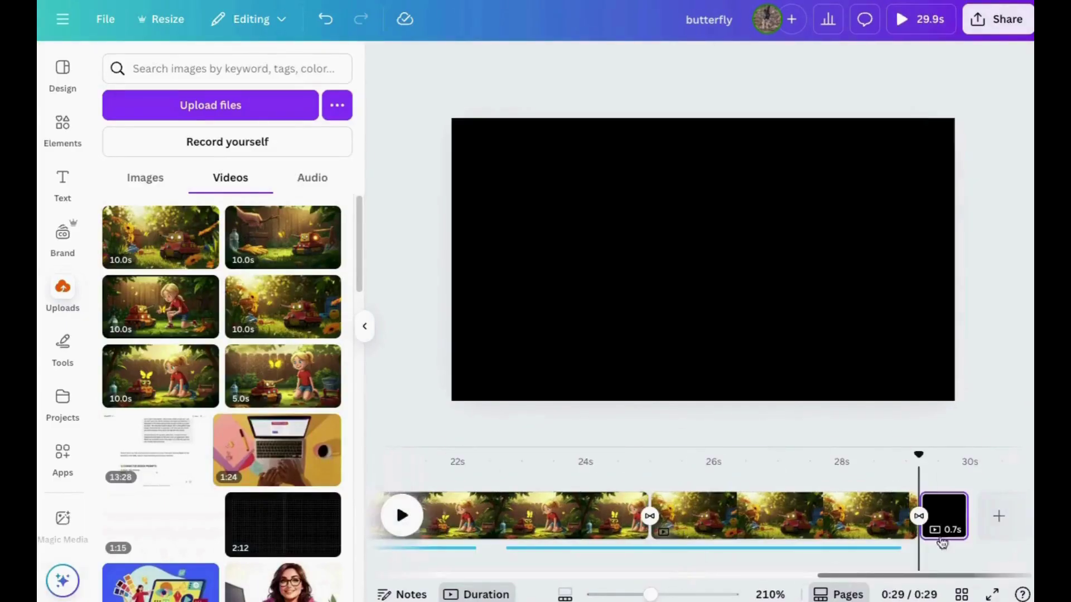
Step: Download pages 1–7 as a 1080p MP4 video from the File menu
click(93, 20)
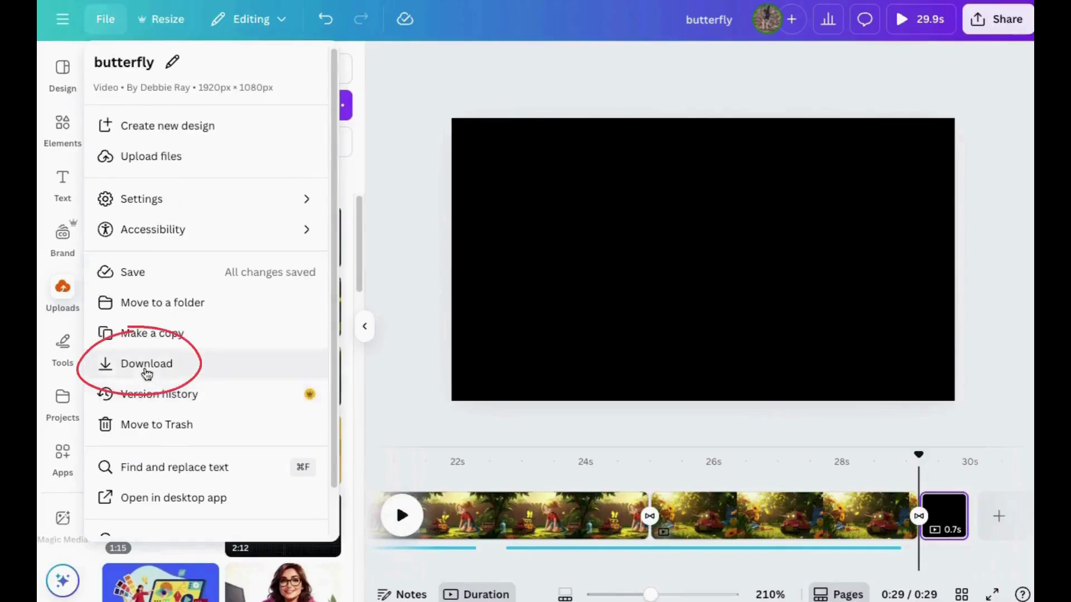
click(144, 365)
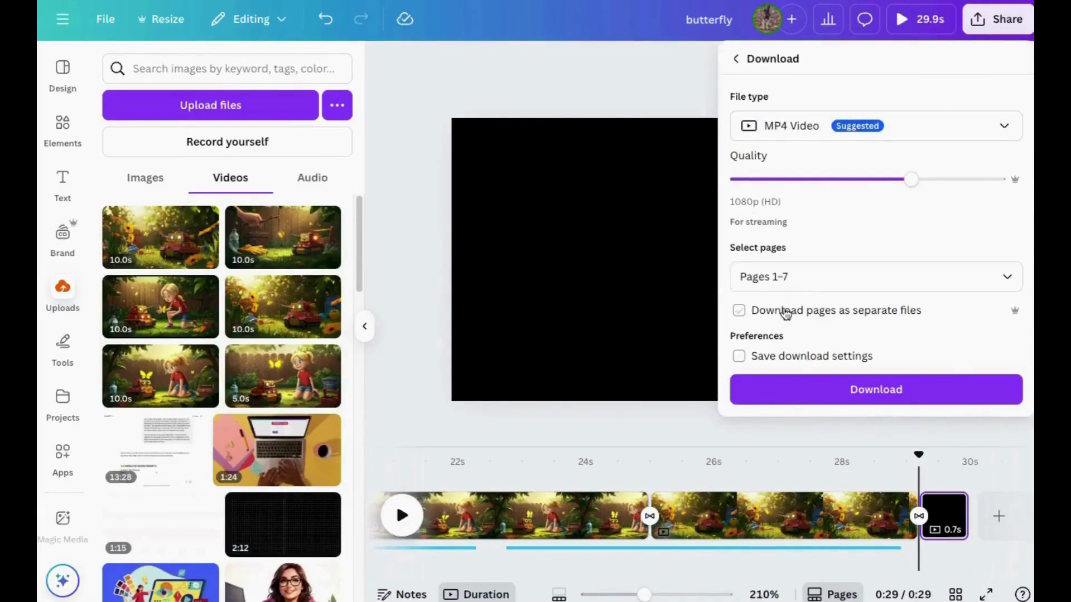
click(850, 392)
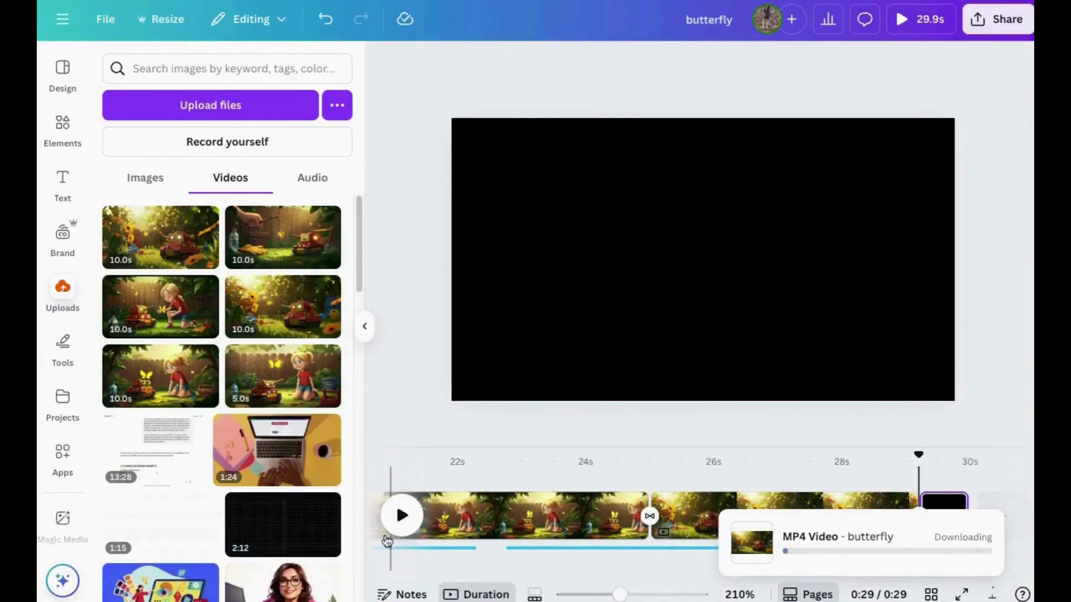